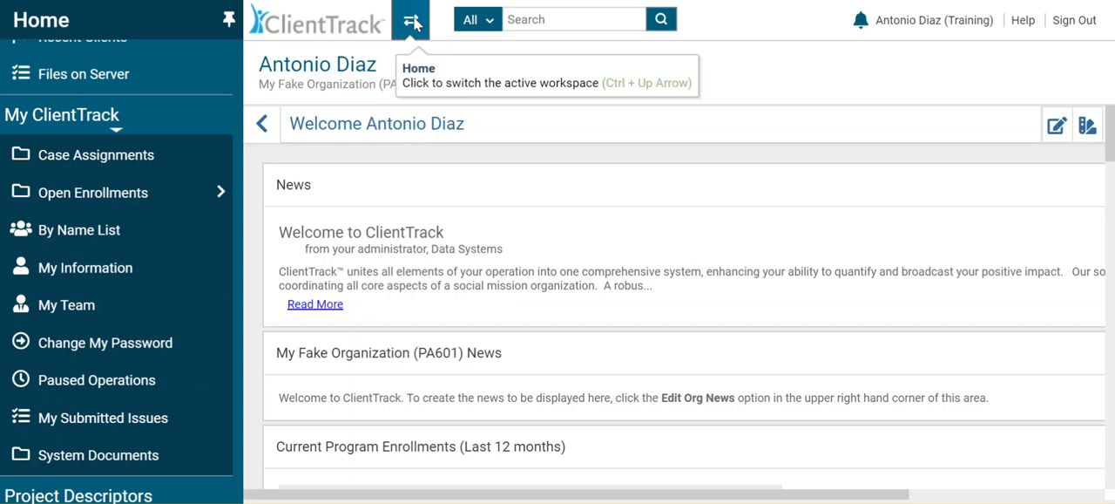
# Step: Switch the active workspace from Home to Reports
pyautogui.click(414, 23)
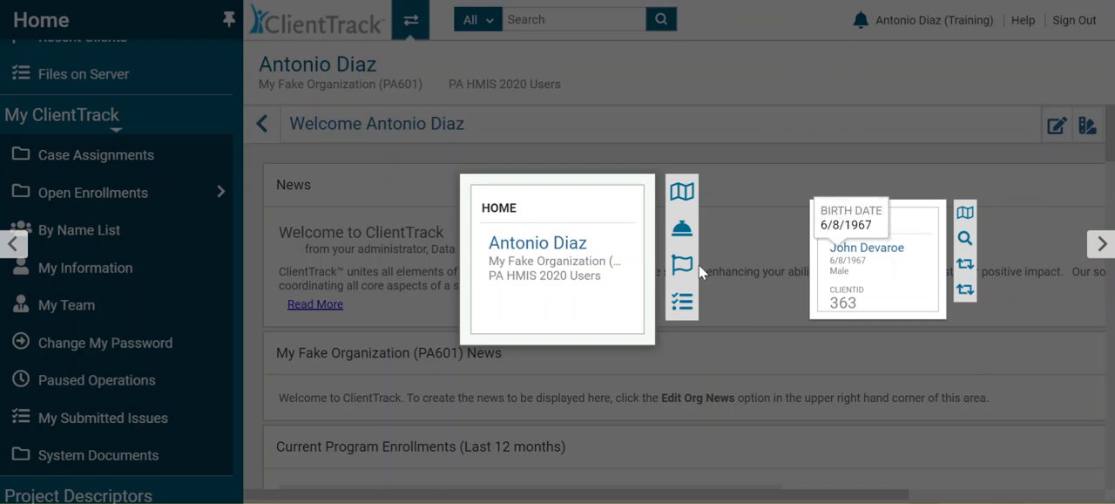
pyautogui.click(1103, 245)
pyautogui.click(1103, 245)
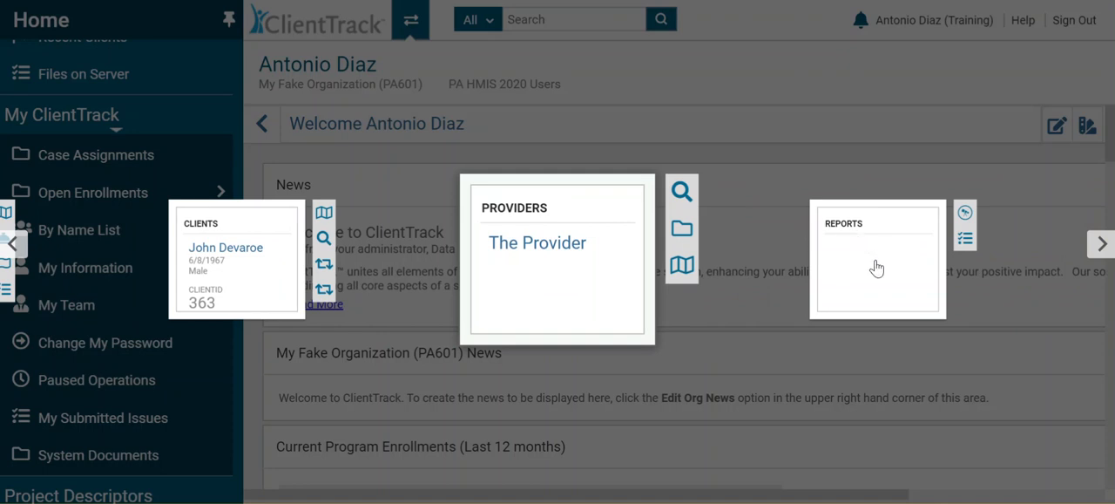
pyautogui.click(877, 269)
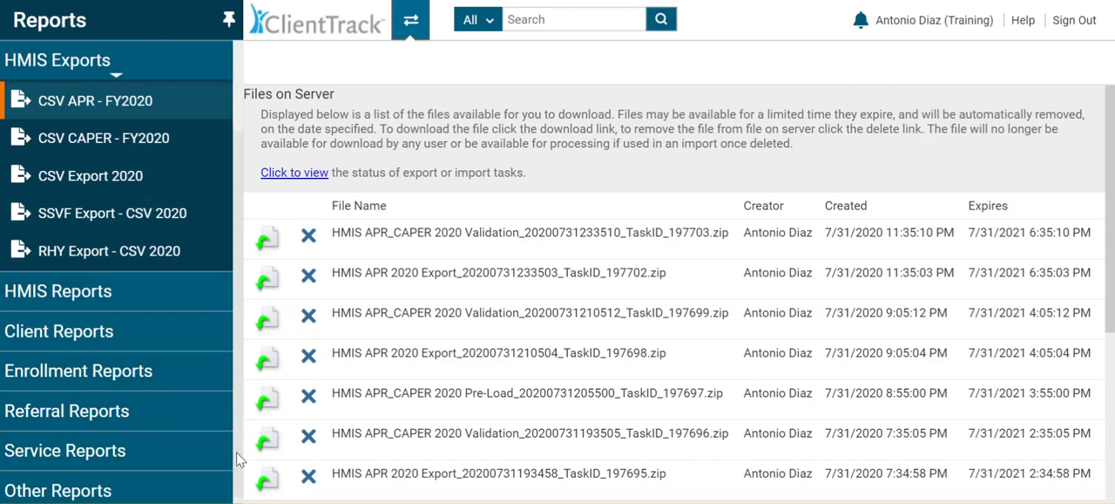
pyautogui.scroll(-1, 242, 462)
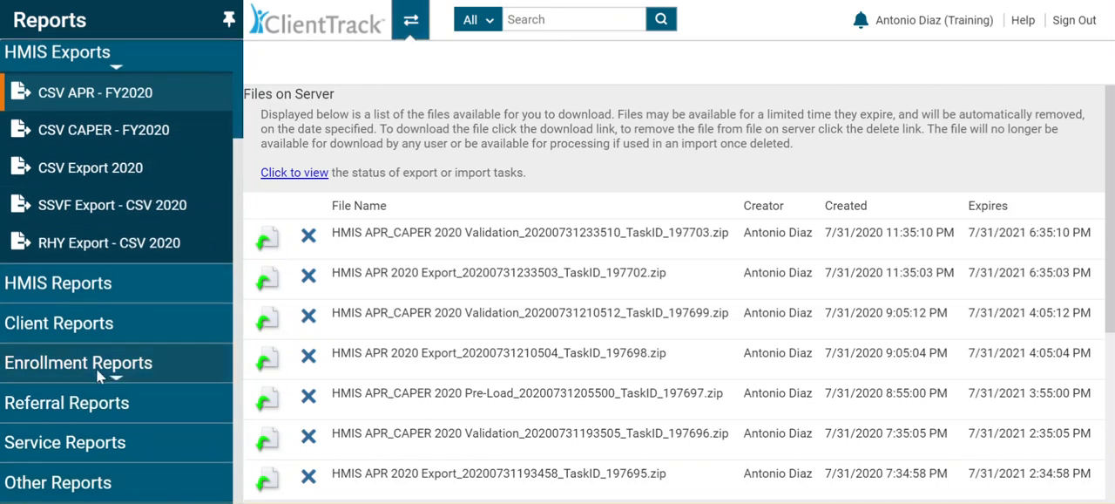
pyautogui.click(90, 488)
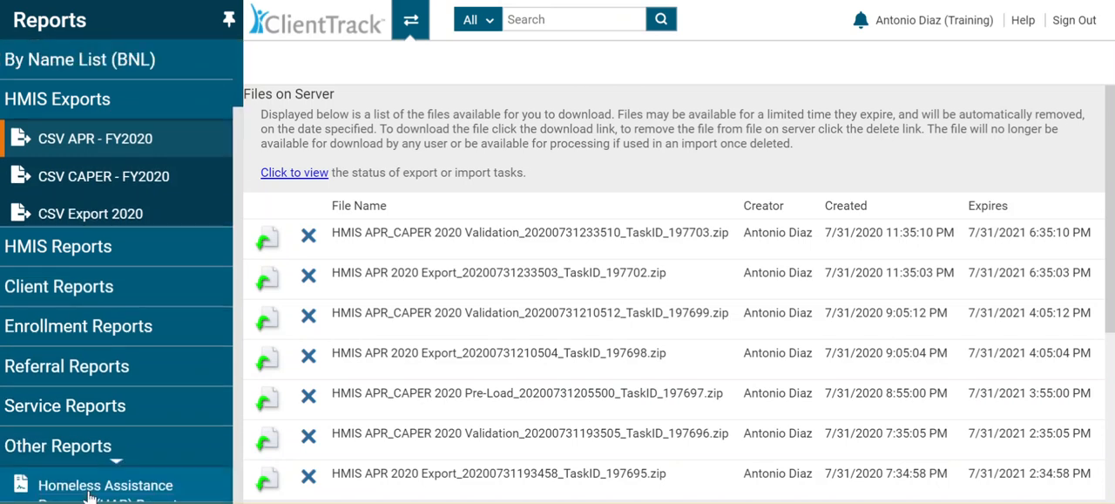
pyautogui.click(90, 390)
pyautogui.click(103, 312)
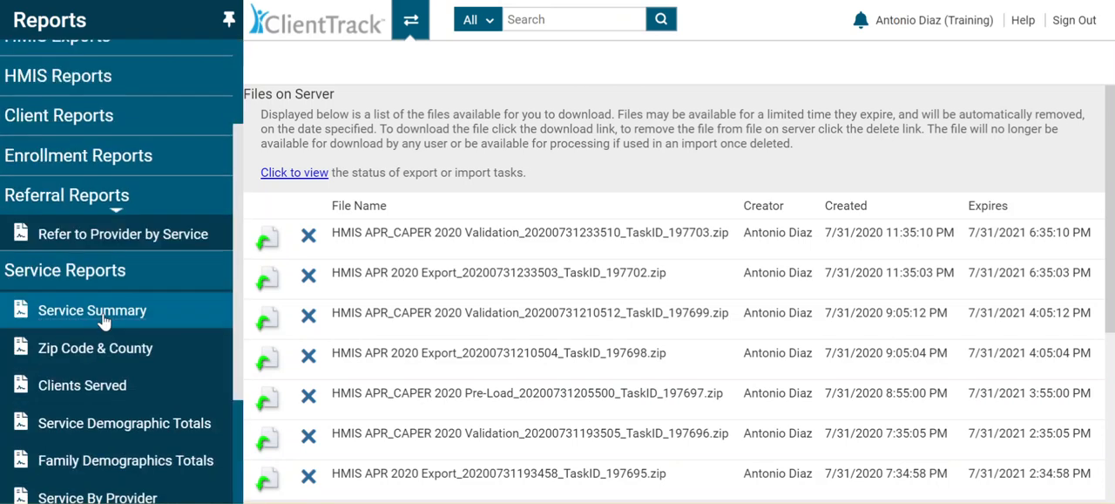
pyautogui.click(104, 247)
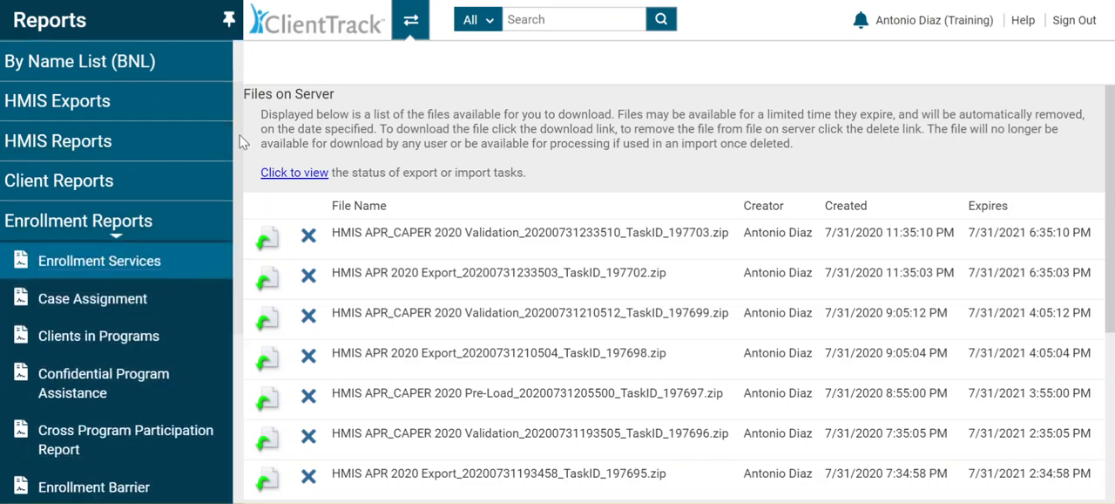
pyautogui.moveTo(239, 142); pyautogui.dragTo(241, 85)
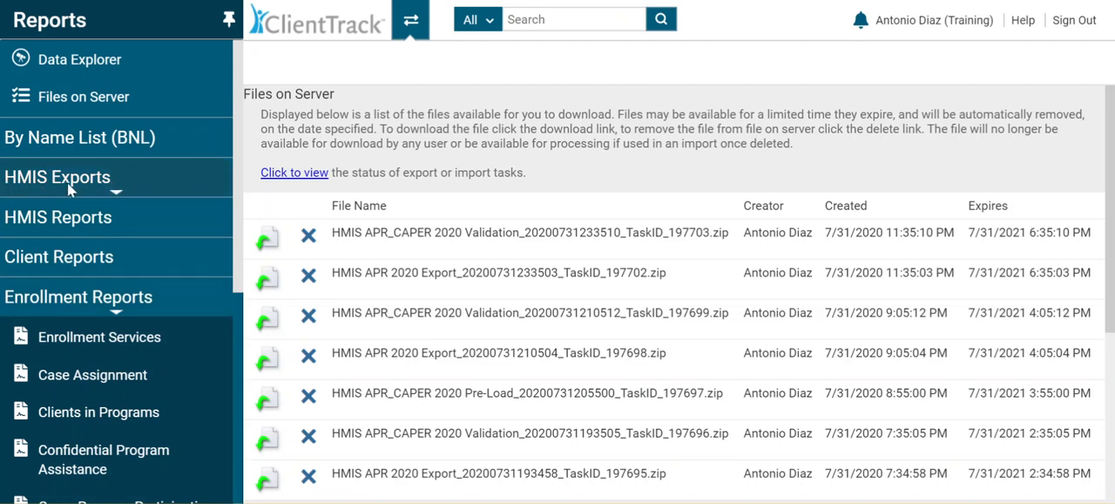
# Step: Open the CSV APR - FY2020 export under HMIS Exports and review its settings through the Validation File section
pyautogui.click(158, 174)
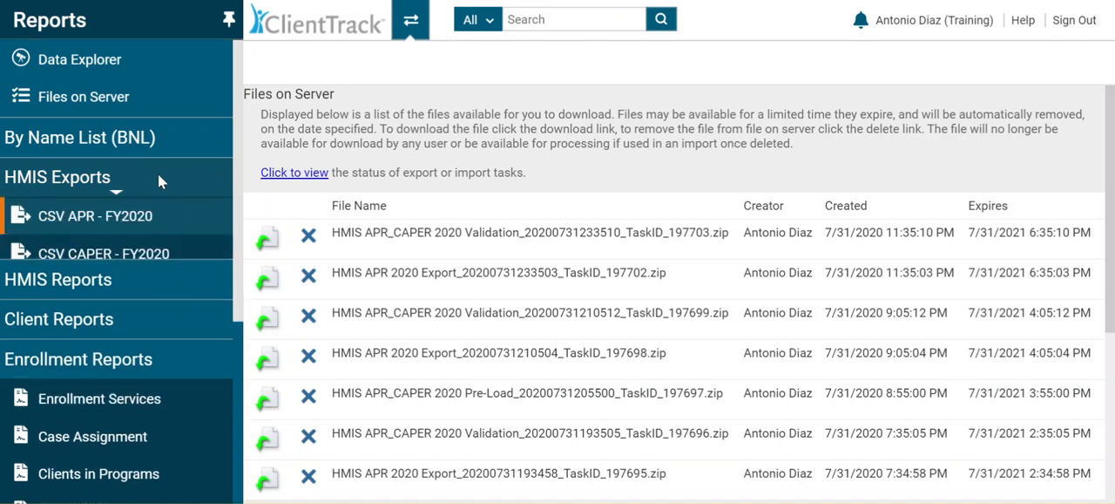
pyautogui.click(96, 225)
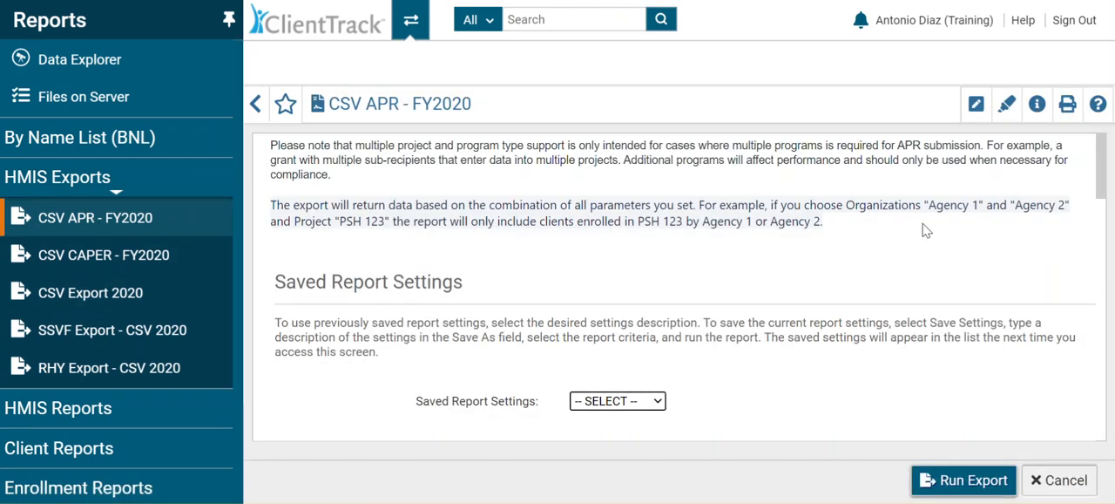
pyautogui.moveTo(1101, 181); pyautogui.dragTo(1101, 203)
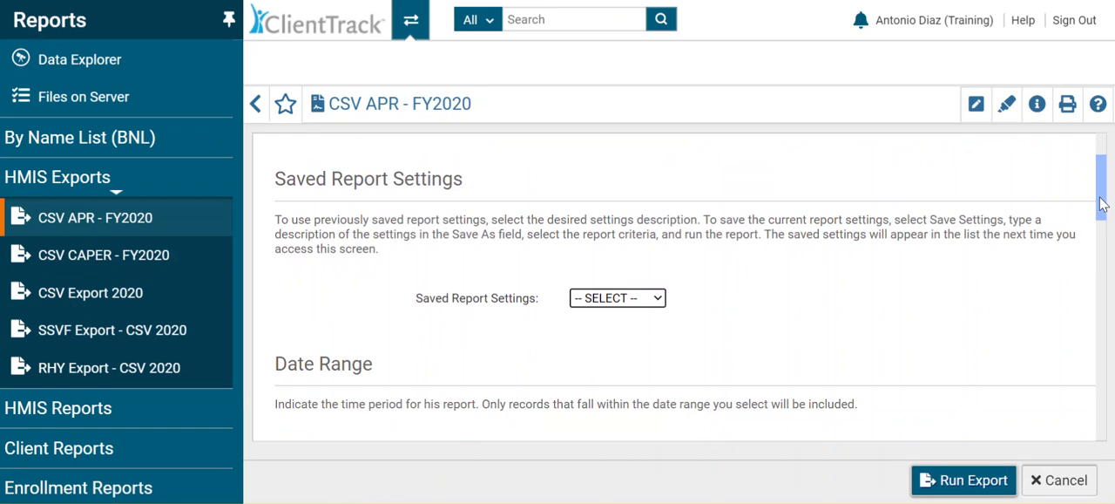
pyautogui.moveTo(1100, 199); pyautogui.dragTo(1106, 290)
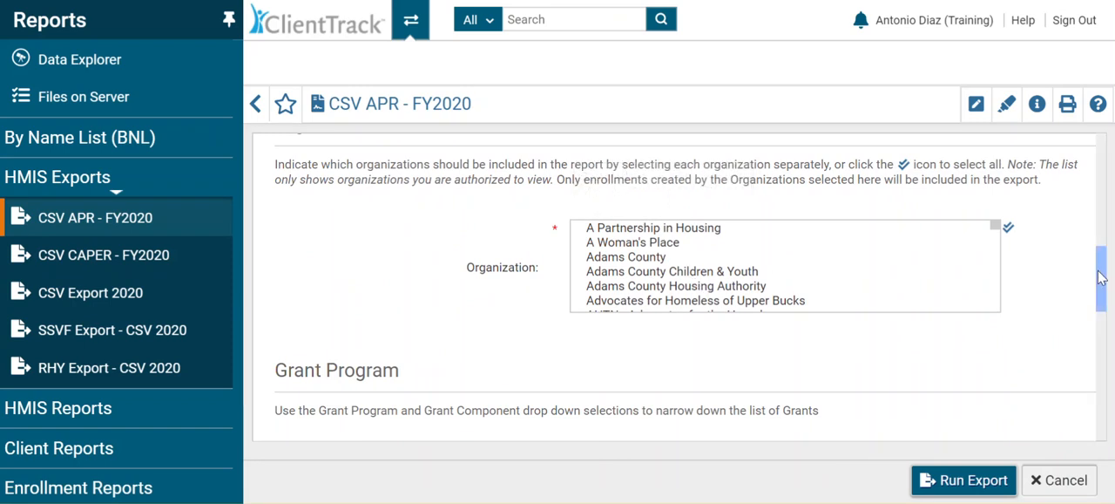
pyautogui.moveTo(1102, 277); pyautogui.dragTo(1113, 432)
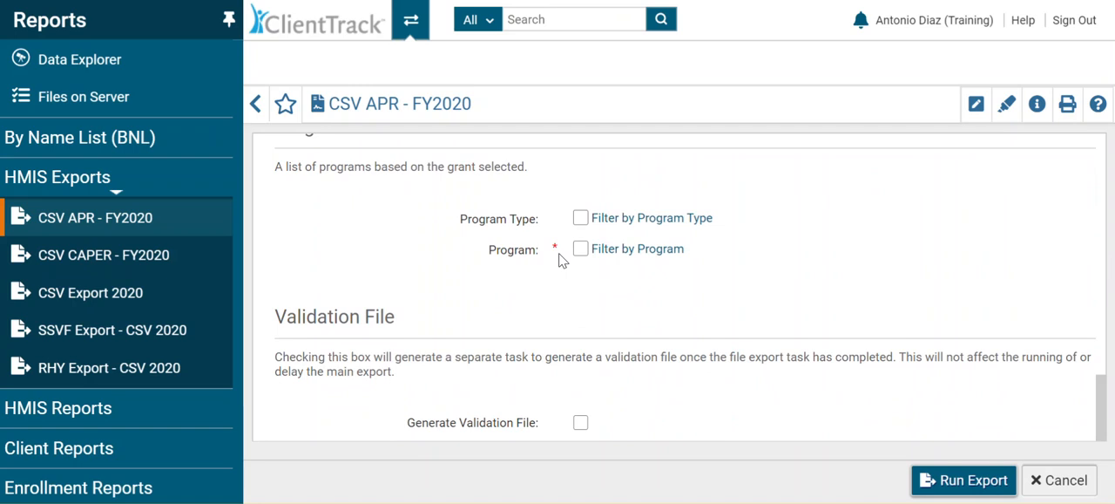
# Step: Try the Fourth Quarter and Since One Month Ago presets for the export's date range
pyautogui.moveTo(1103, 412); pyautogui.dragTo(1108, 234)
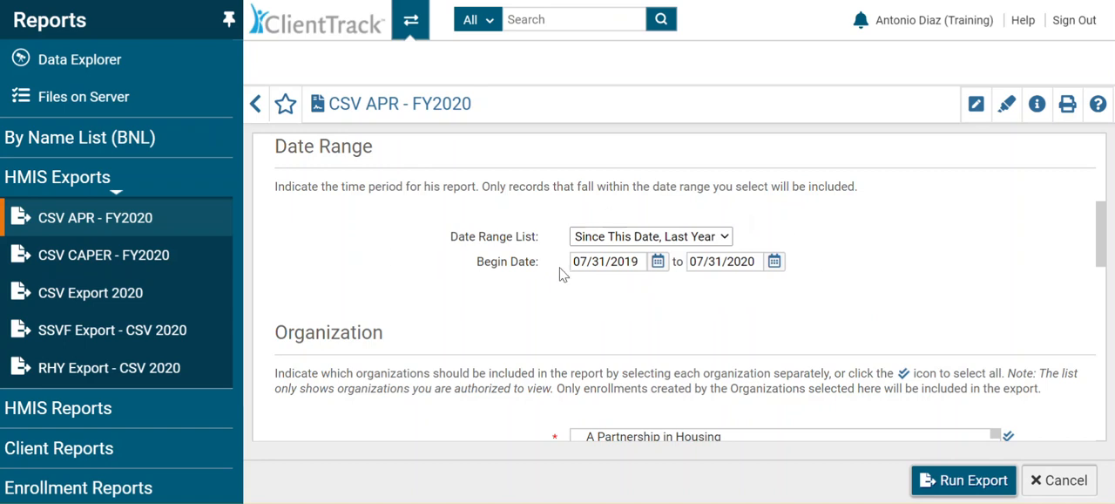
pyautogui.click(724, 244)
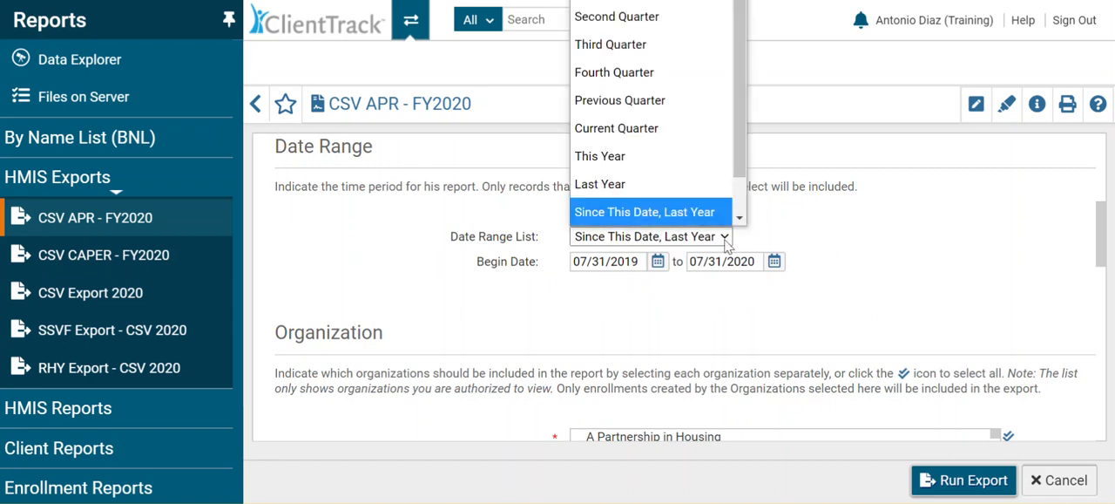
pyautogui.click(652, 75)
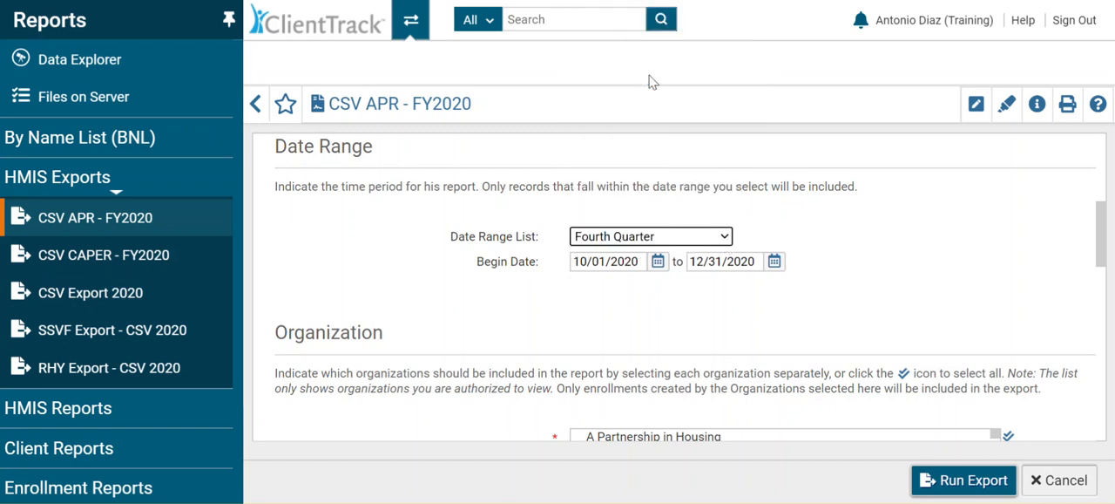
pyautogui.click(727, 246)
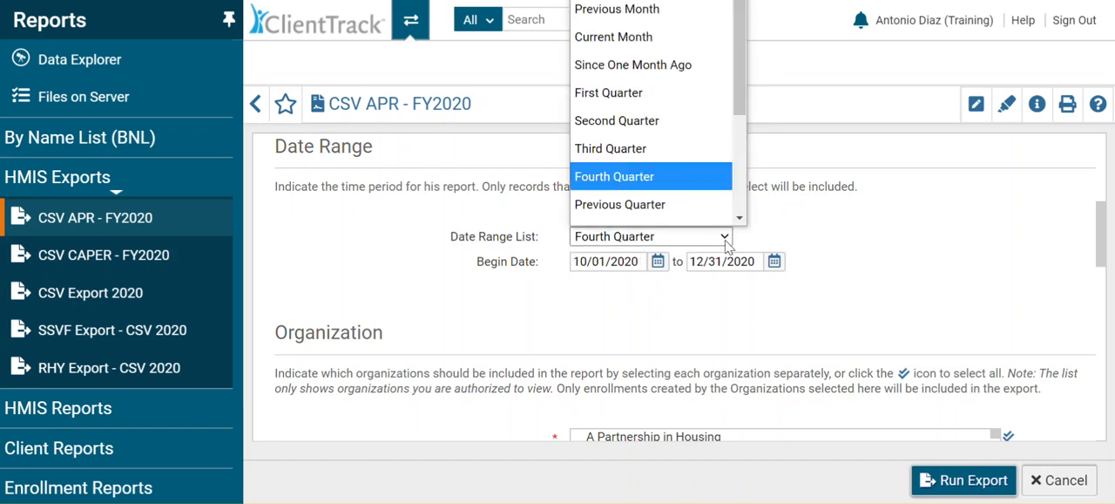
pyautogui.scroll(-1, 593, 43)
pyautogui.click(604, 44)
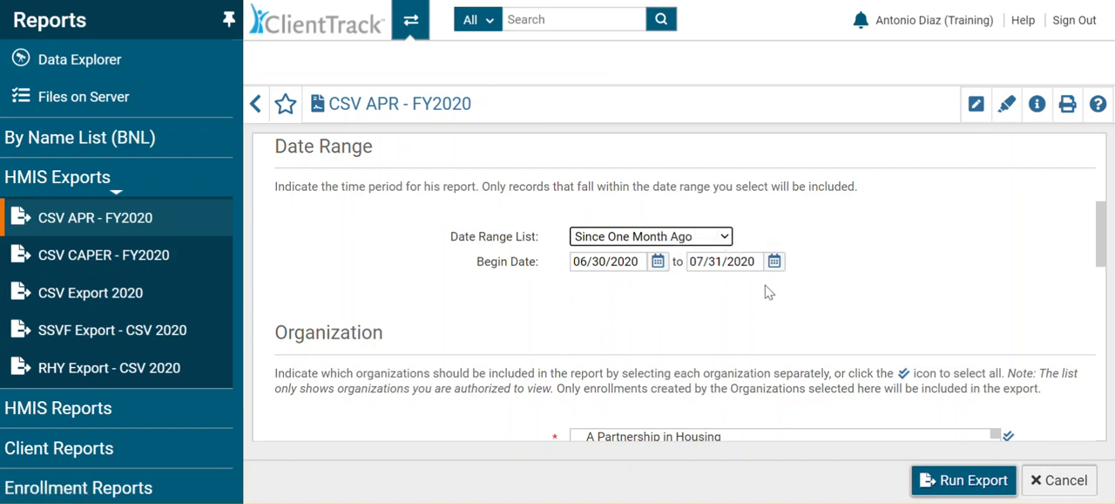
# Step: Set a custom date range for the export from 06/01/2020 to 07/30/2020
pyautogui.click(657, 266)
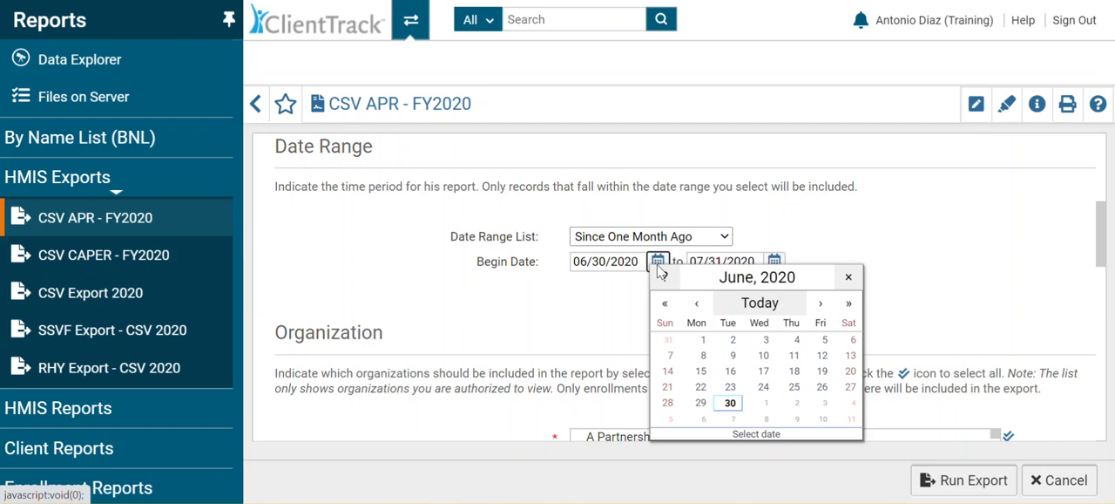
pyautogui.click(706, 342)
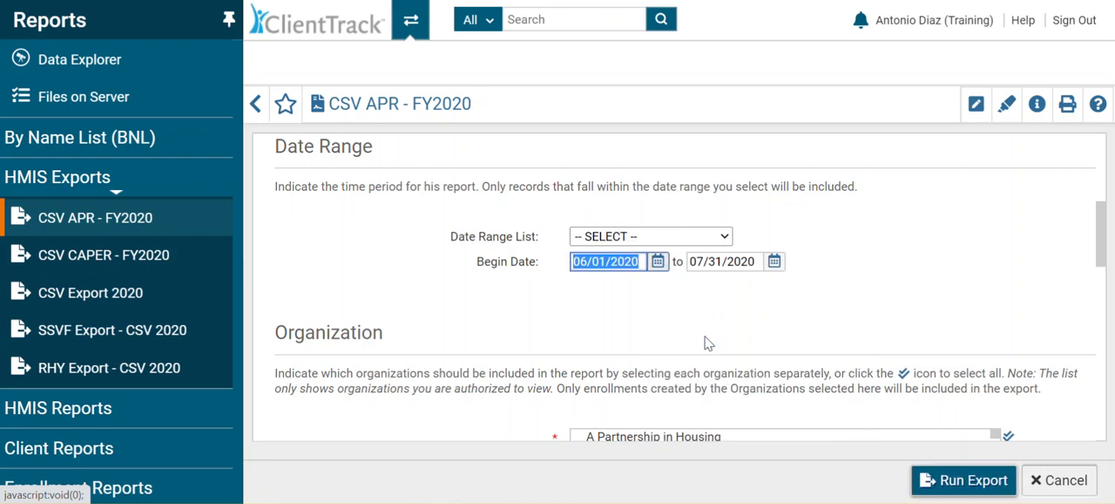
pyautogui.click(775, 263)
pyautogui.click(911, 403)
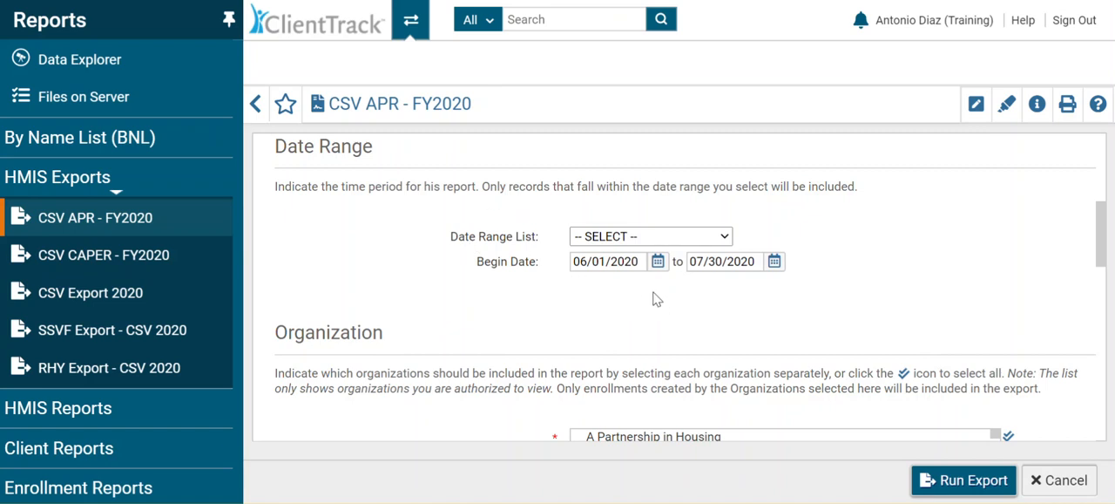
# Step: Review the export's organization selection and examine the available Grant Program and Grant Component options
pyautogui.moveTo(1108, 249); pyautogui.dragTo(1108, 289)
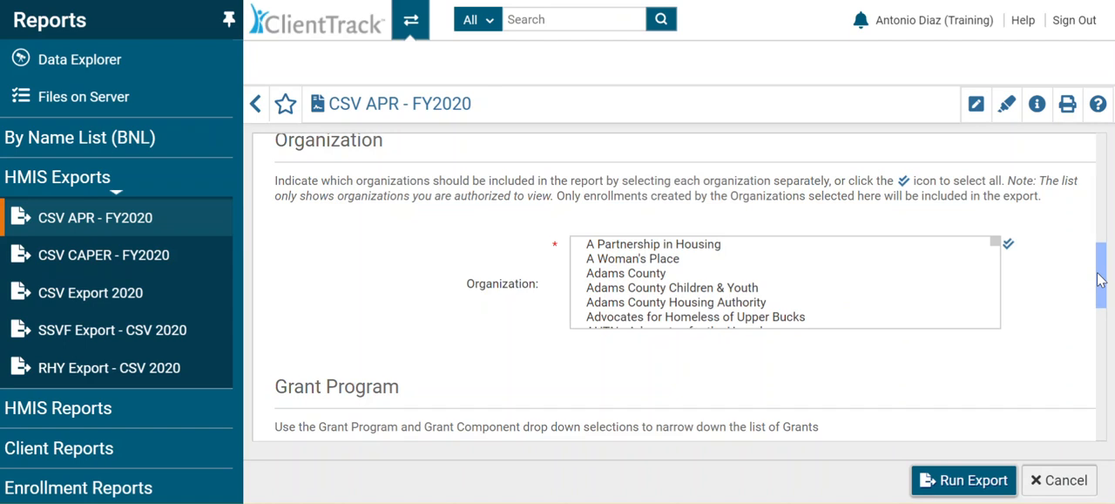
pyautogui.scroll(-1, 1100, 277)
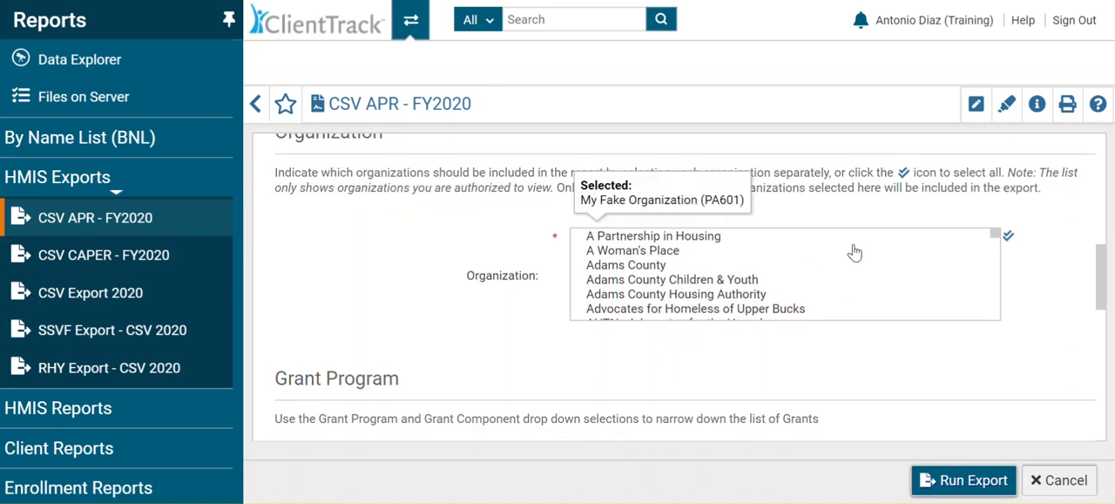
pyautogui.moveTo(1108, 291); pyautogui.dragTo(1112, 353)
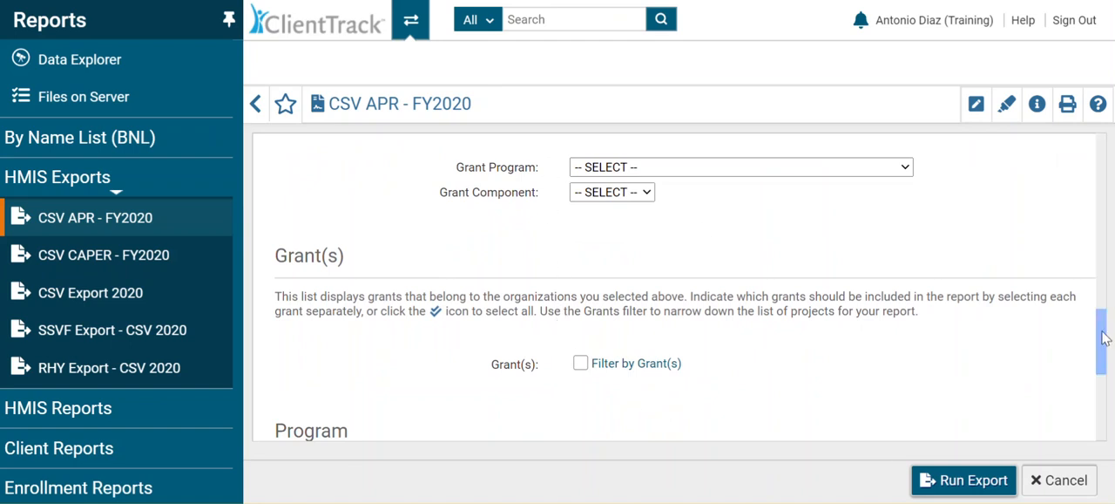
pyautogui.moveTo(1103, 340); pyautogui.dragTo(1101, 366)
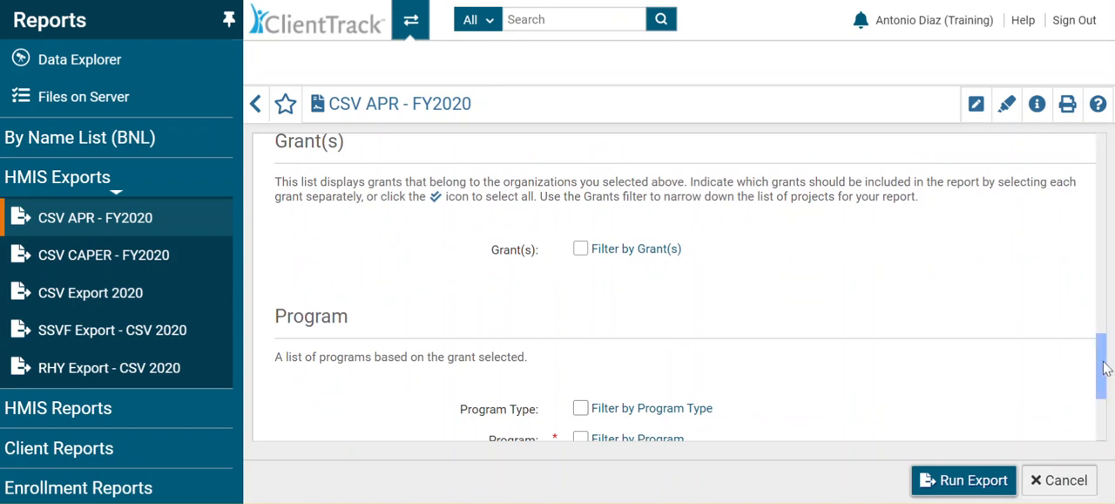
pyautogui.moveTo(1107, 368); pyautogui.dragTo(1103, 336)
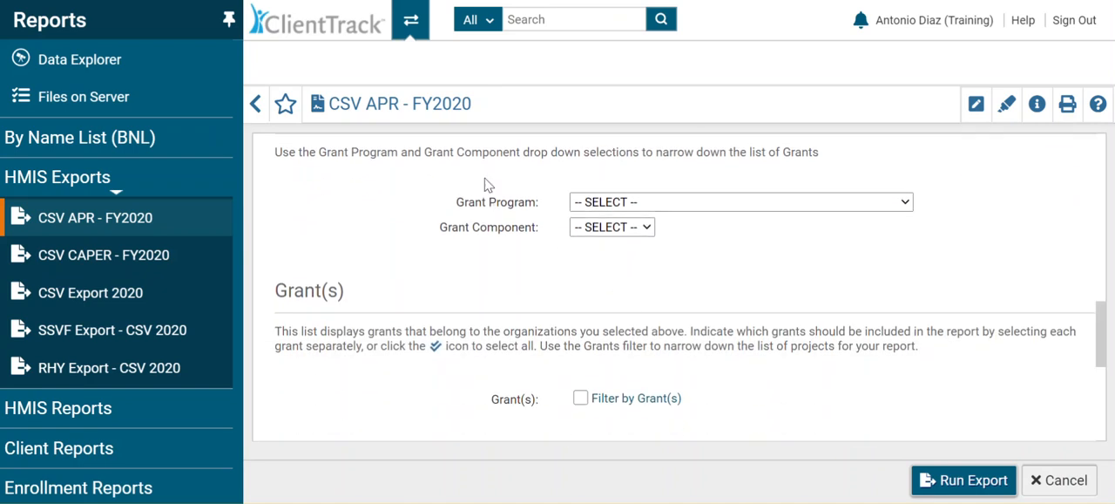
pyautogui.click(906, 203)
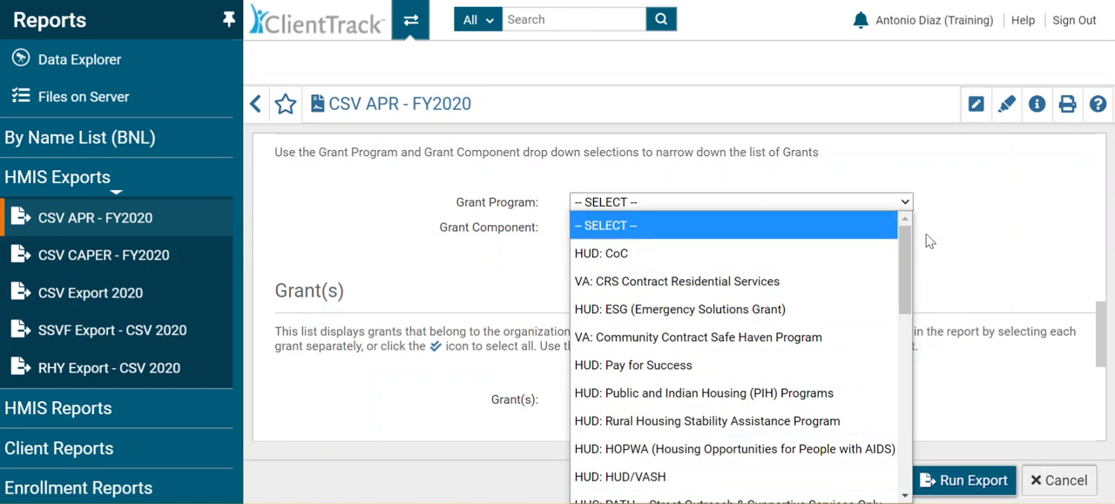
pyautogui.click(952, 242)
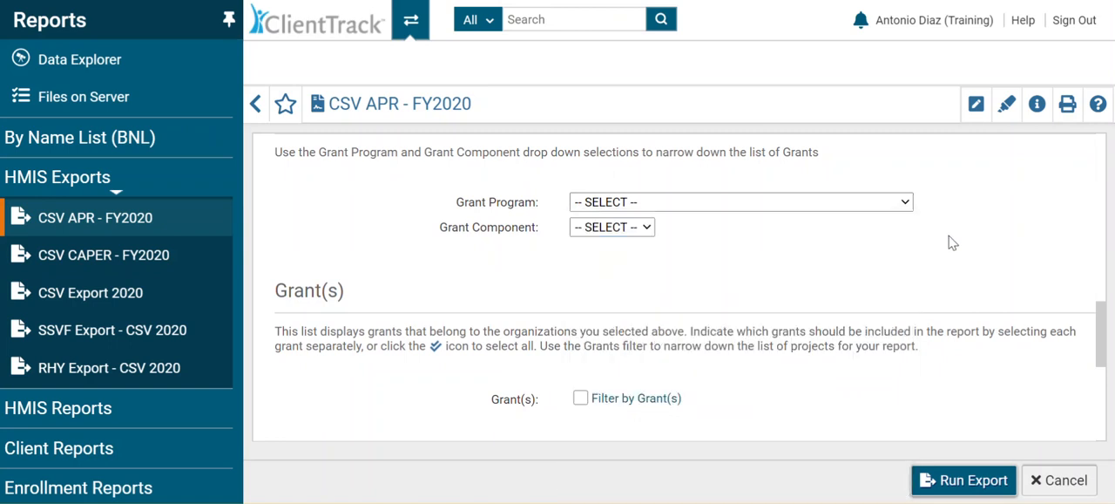
pyautogui.click(651, 227)
pyautogui.click(653, 232)
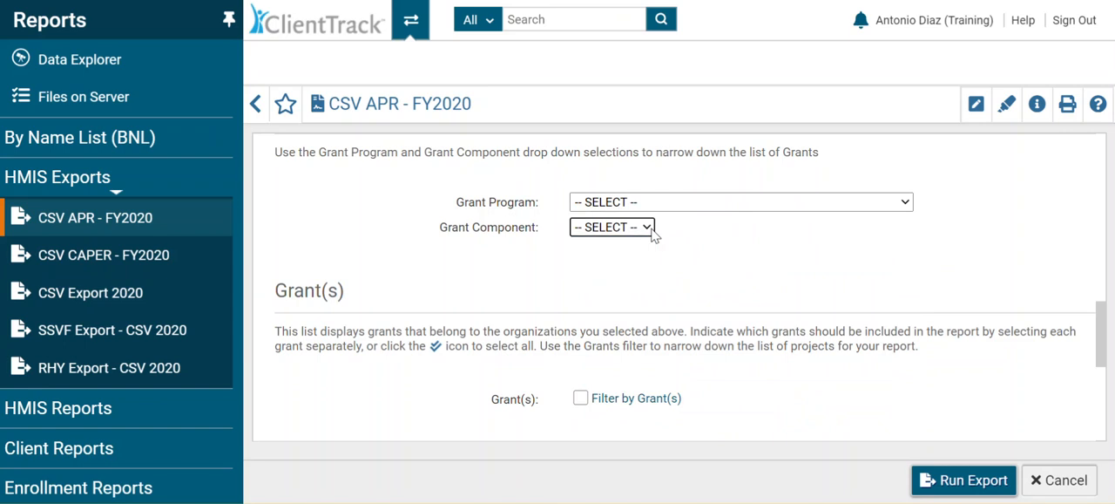
pyautogui.click(904, 206)
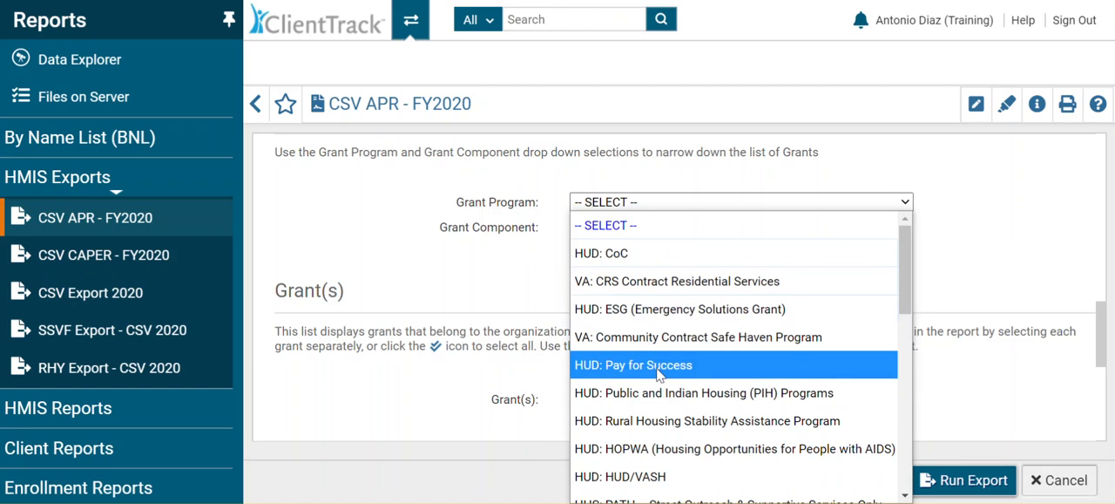
pyautogui.click(948, 168)
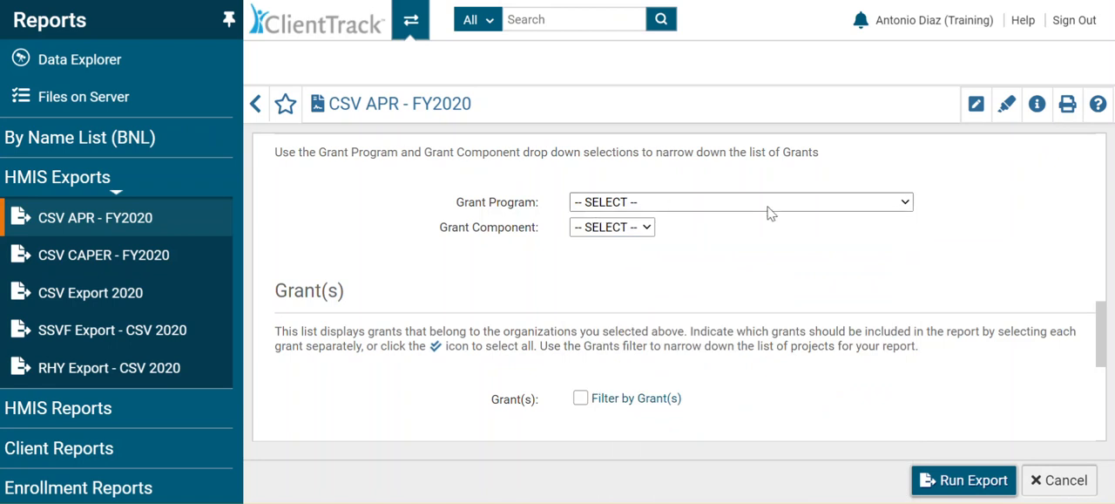
pyautogui.click(646, 230)
pyautogui.click(647, 230)
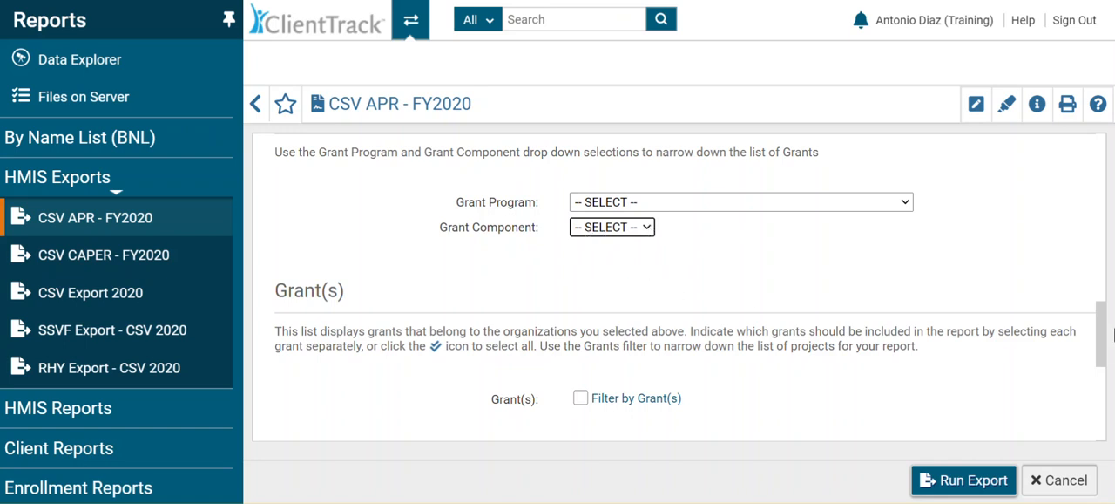
# Step: Enable Filter by Grant(s) to view the organization's grants, and turn the filter off again
pyautogui.moveTo(1103, 345); pyautogui.dragTo(1112, 384)
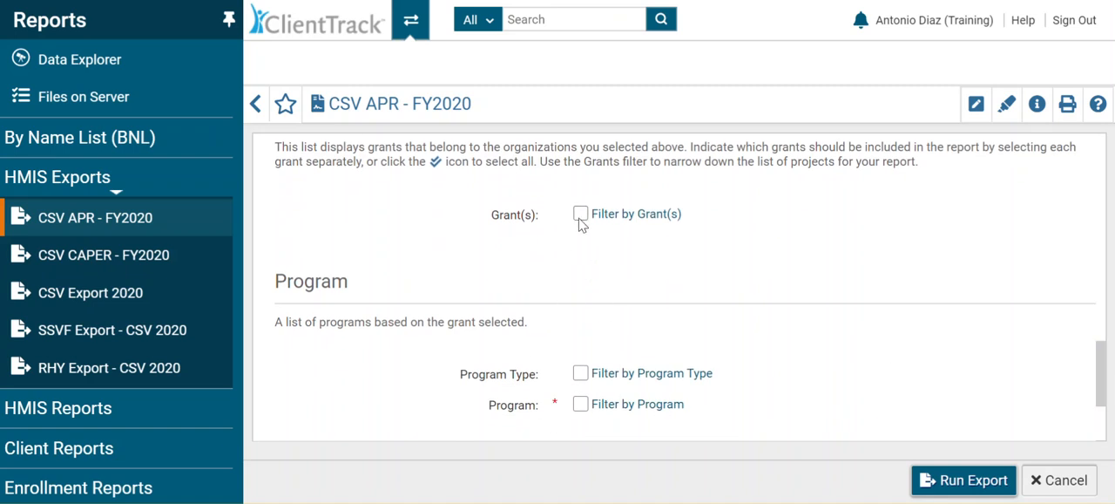
pyautogui.click(580, 215)
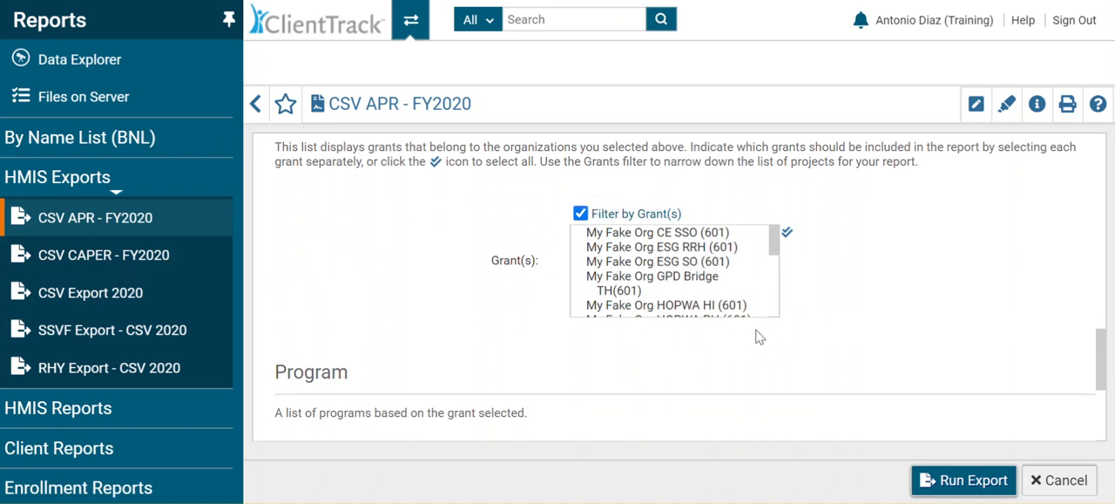
pyautogui.click(580, 216)
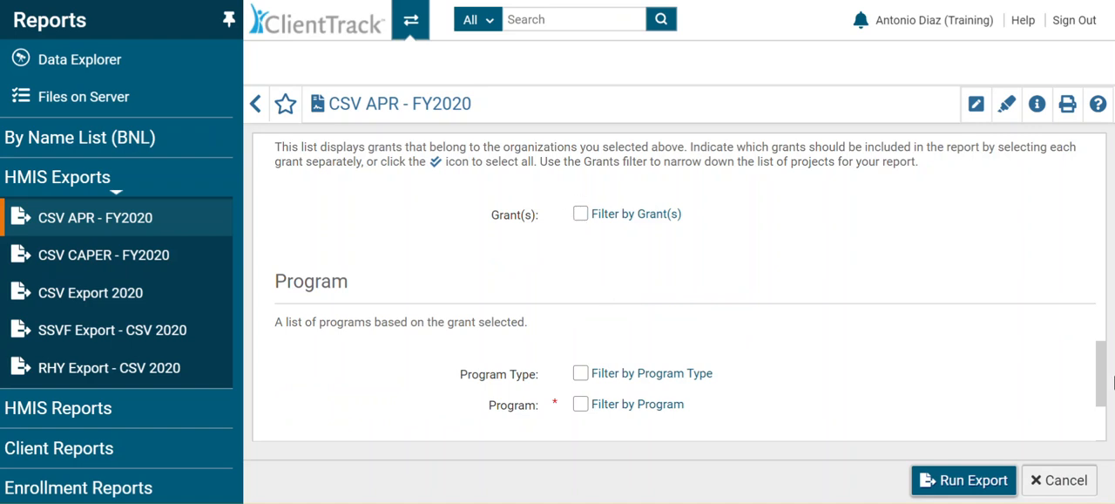
# Step: Enable Filter by Program Type to view the available program types, and turn the filter off again
pyautogui.moveTo(1102, 388); pyautogui.dragTo(1102, 423)
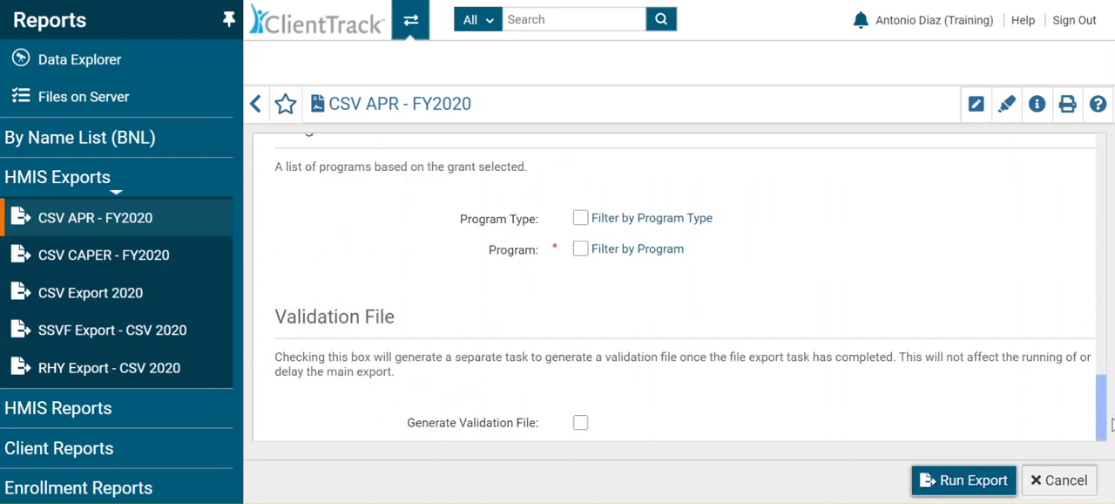
pyautogui.click(582, 218)
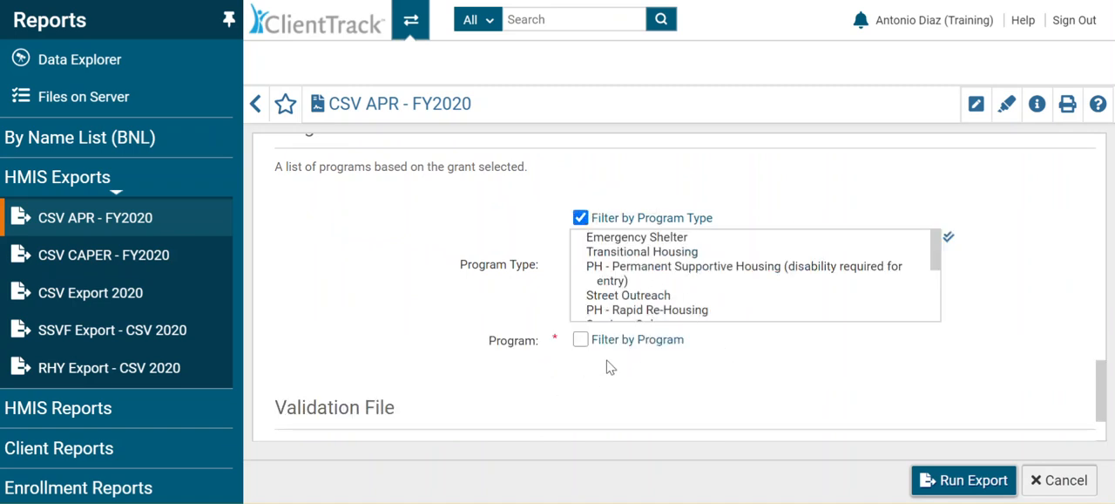
pyautogui.click(580, 219)
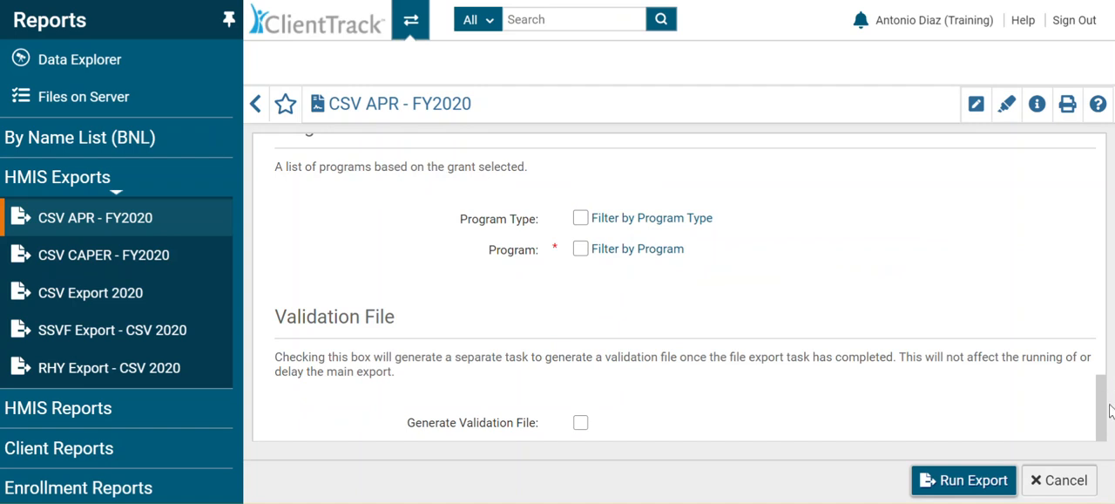
# Step: Enable Filter by Program and select My Fake Organization Permanent Housing (PSH-601) for the export
pyautogui.moveTo(1105, 424)
pyautogui.mouseDown()
pyautogui.moveTo(1111, 379)
pyautogui.moveTo(1110, 410)
pyautogui.mouseUp()
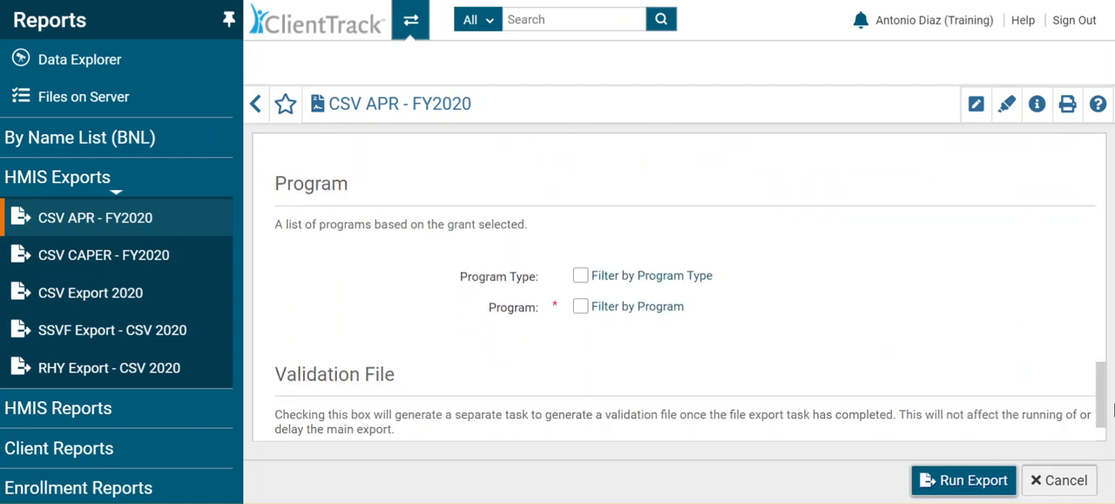
pyautogui.click(580, 305)
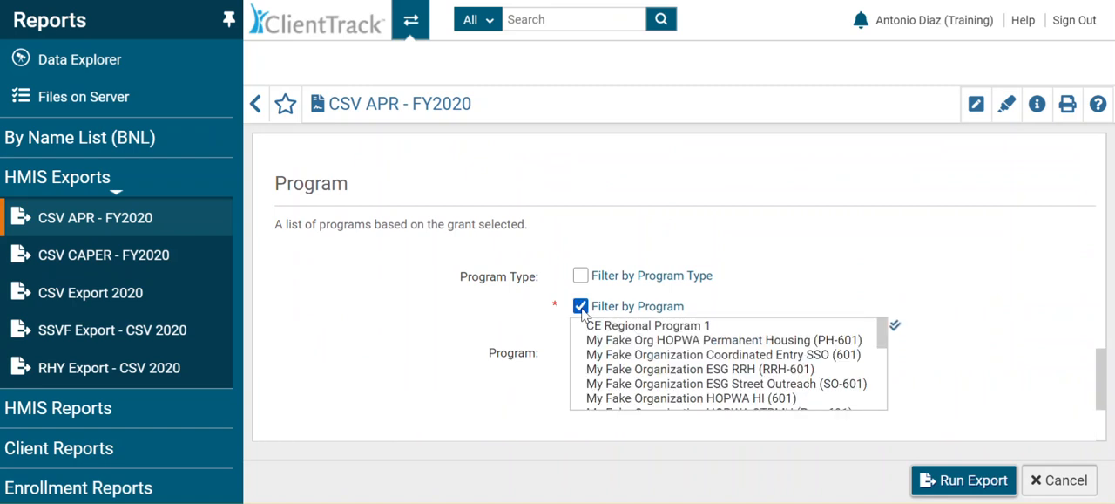
pyautogui.moveTo(879, 331); pyautogui.dragTo(885, 392)
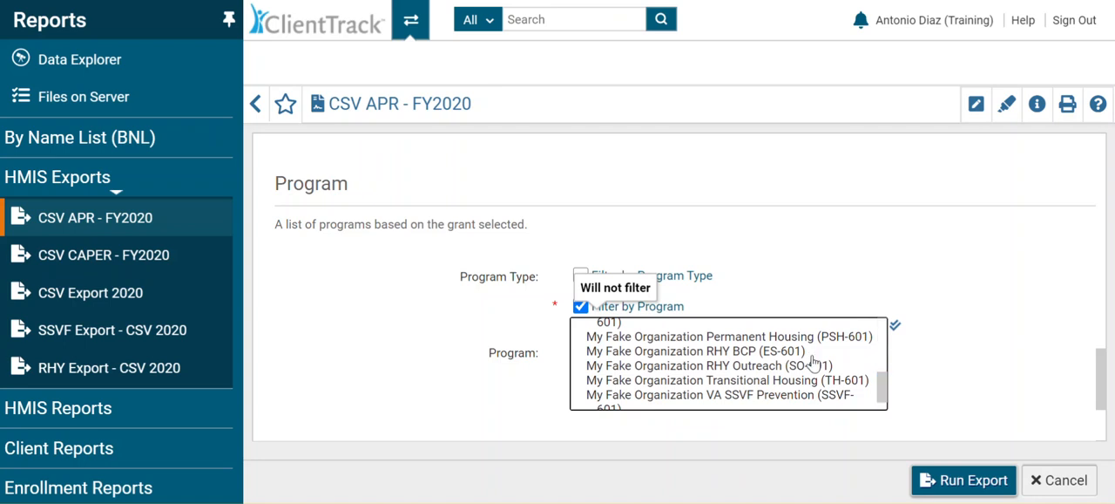
pyautogui.click(870, 338)
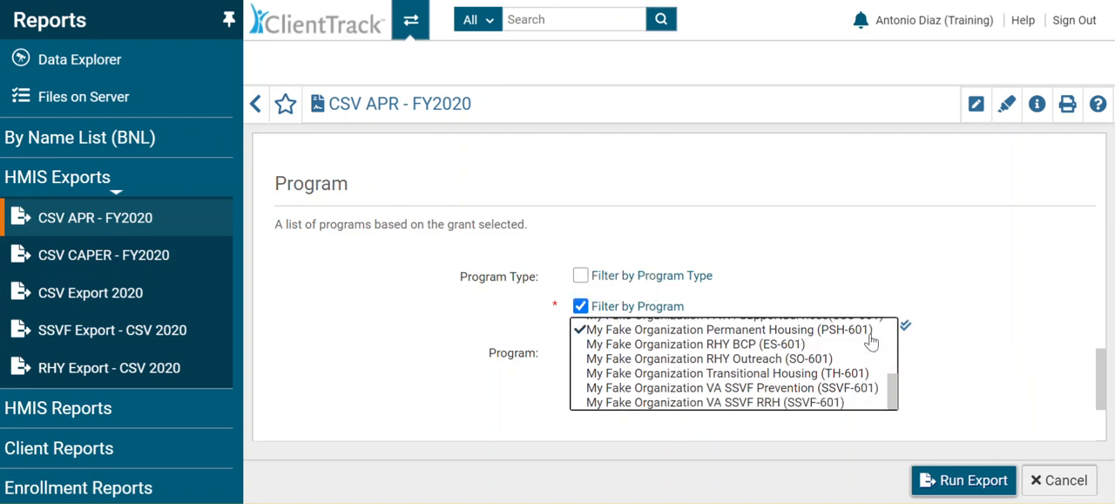
# Step: Enable Generate Validation File and run the export
pyautogui.moveTo(1100, 377); pyautogui.dragTo(1106, 422)
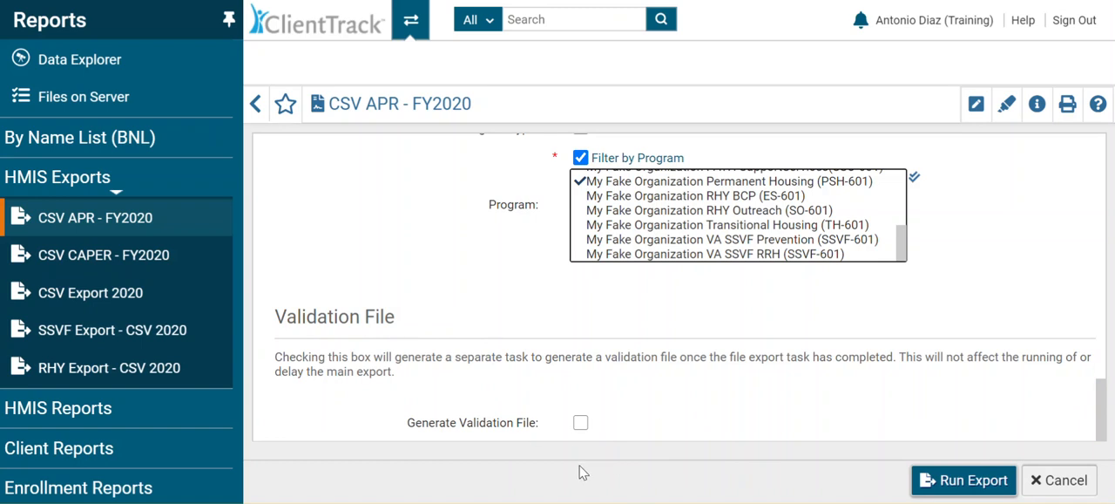
pyautogui.click(580, 425)
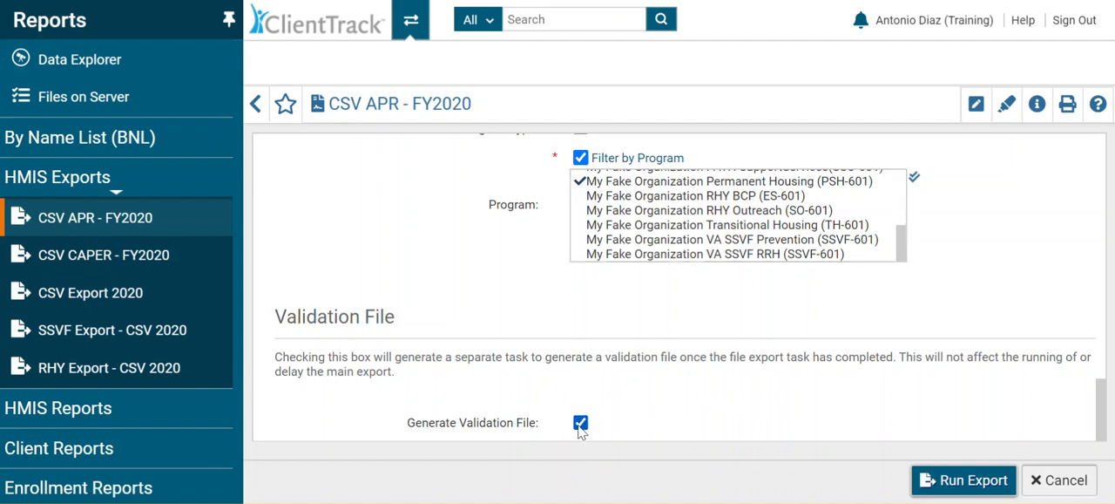
pyautogui.click(953, 487)
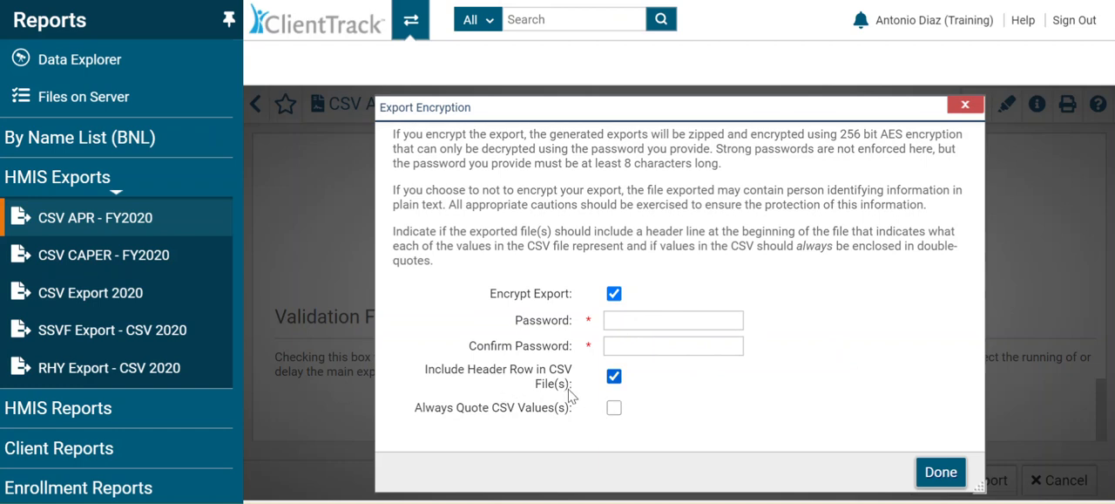
# Step: In the export encryption settings, enable Always Quote CSV Values(s) and leave Encrypt Export turned off
pyautogui.click(615, 411)
pyautogui.click(614, 294)
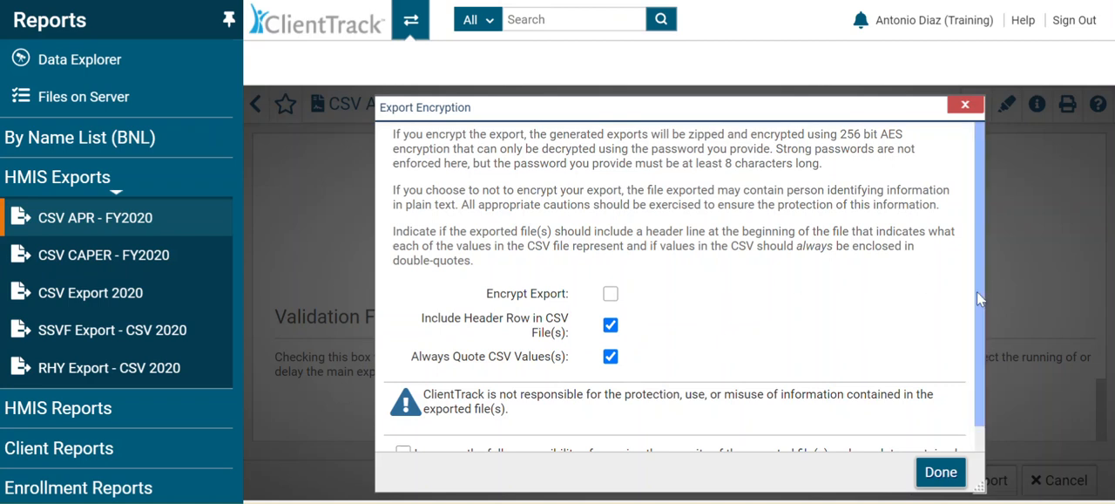
pyautogui.moveTo(976, 291); pyautogui.dragTo(979, 344)
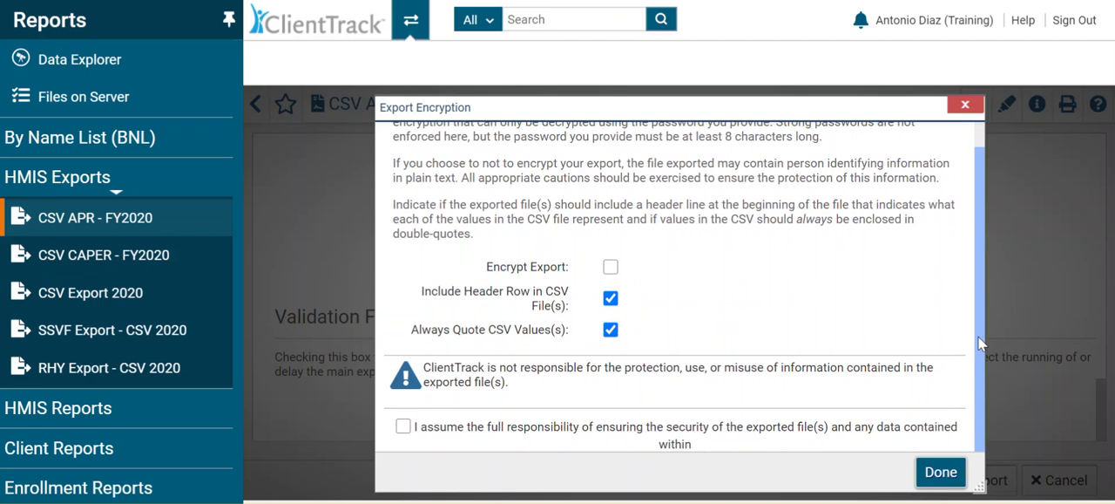
pyautogui.click(611, 267)
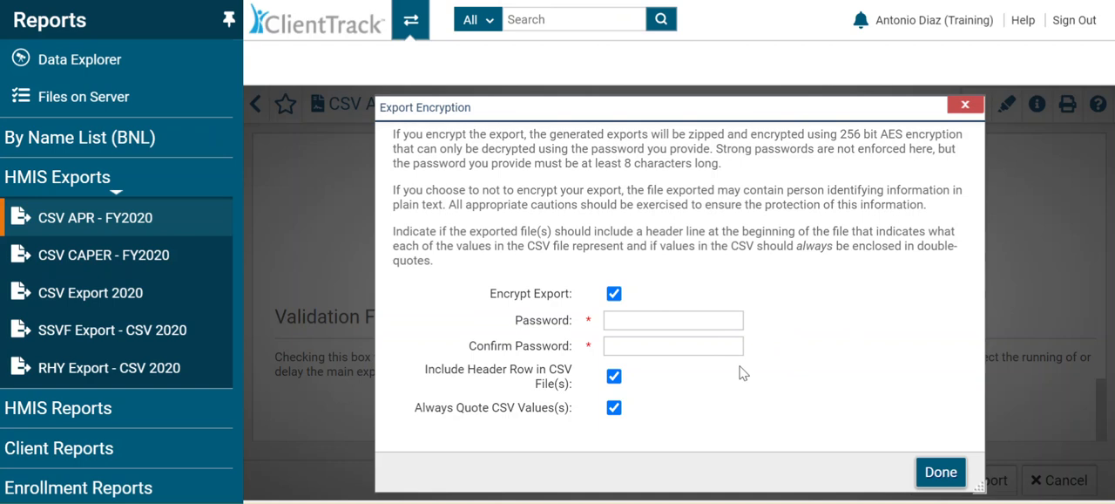
pyautogui.click(613, 294)
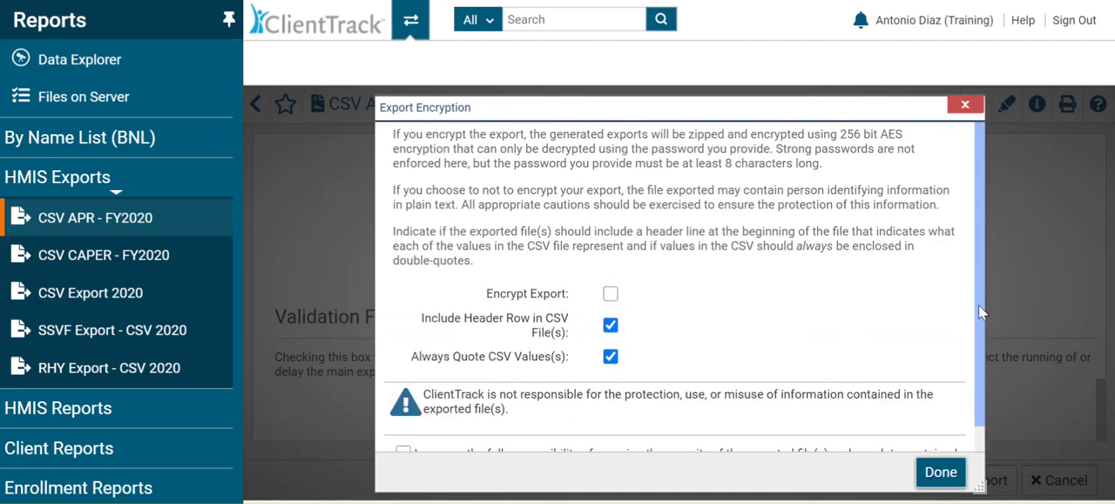
# Step: Accept full responsibility for the security of the exported files and submit the export to the queue
pyautogui.moveTo(978, 305); pyautogui.dragTo(979, 339)
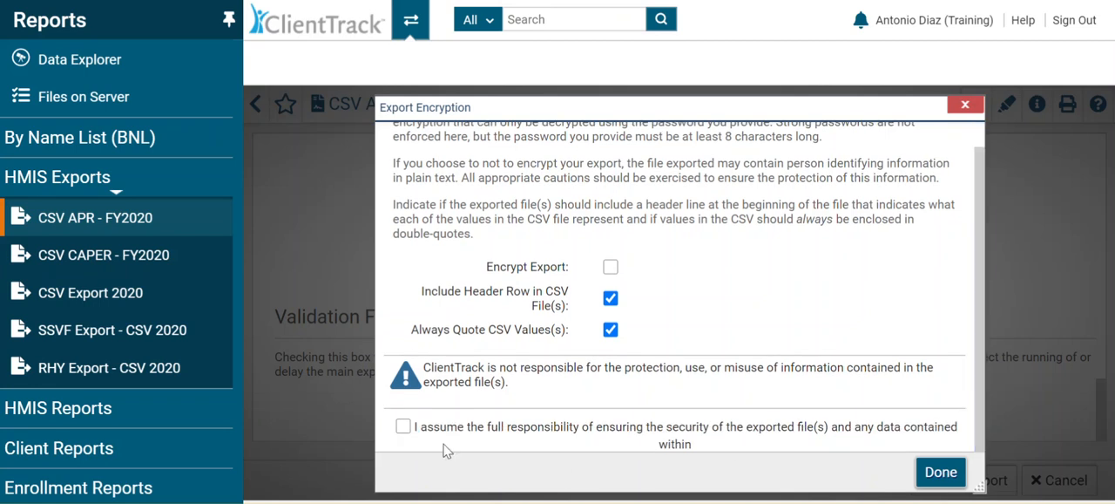
pyautogui.click(402, 427)
pyautogui.click(937, 475)
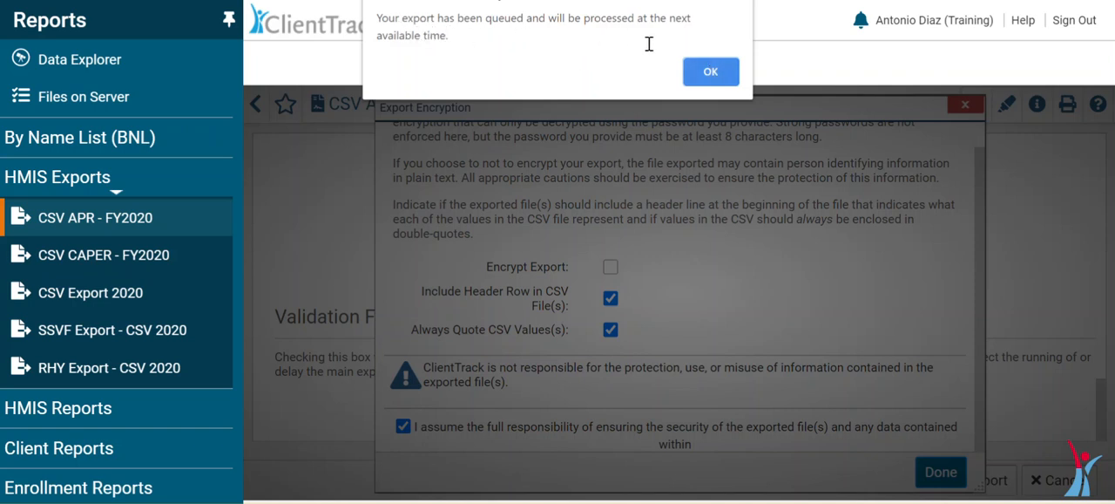
pyautogui.click(719, 76)
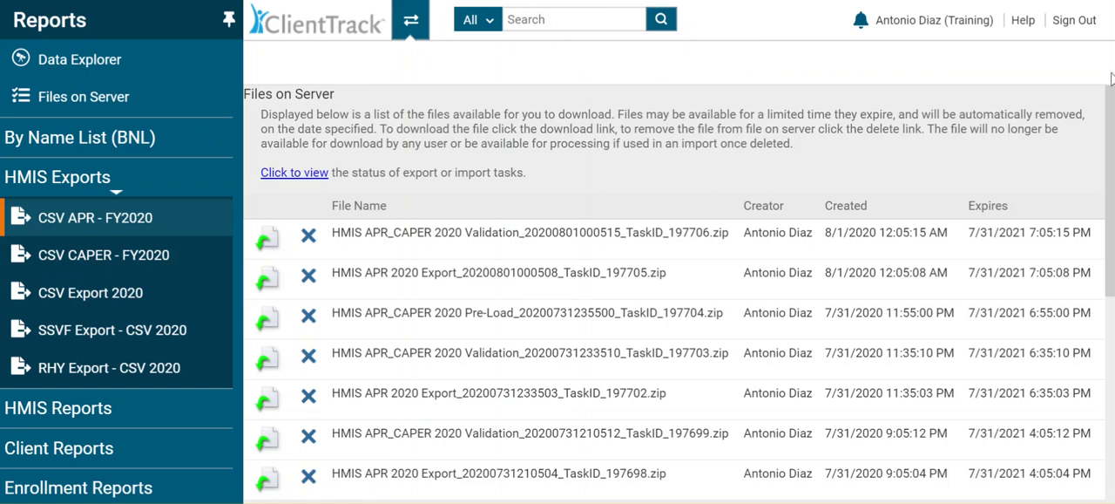
pyautogui.moveTo(1111, 122); pyautogui.dragTo(1111, 68)
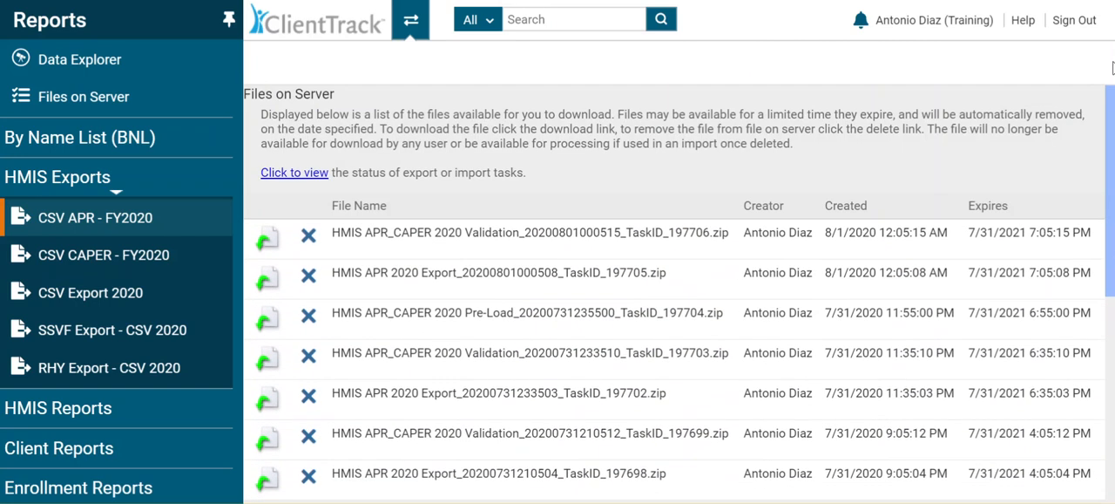
pyautogui.moveTo(1112, 100); pyautogui.dragTo(1112, 322)
pyautogui.moveTo(1113, 388); pyautogui.dragTo(1112, 99)
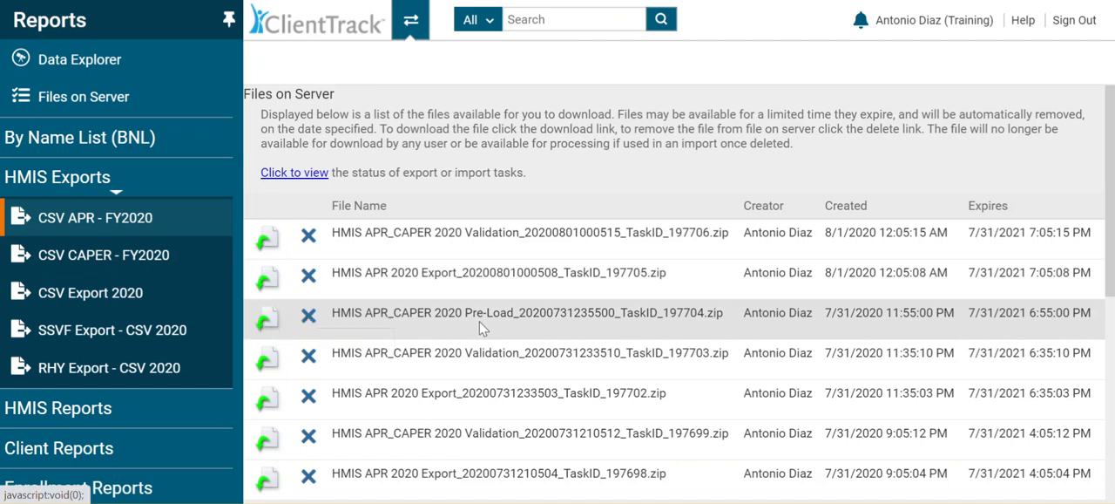
pyautogui.click(308, 316)
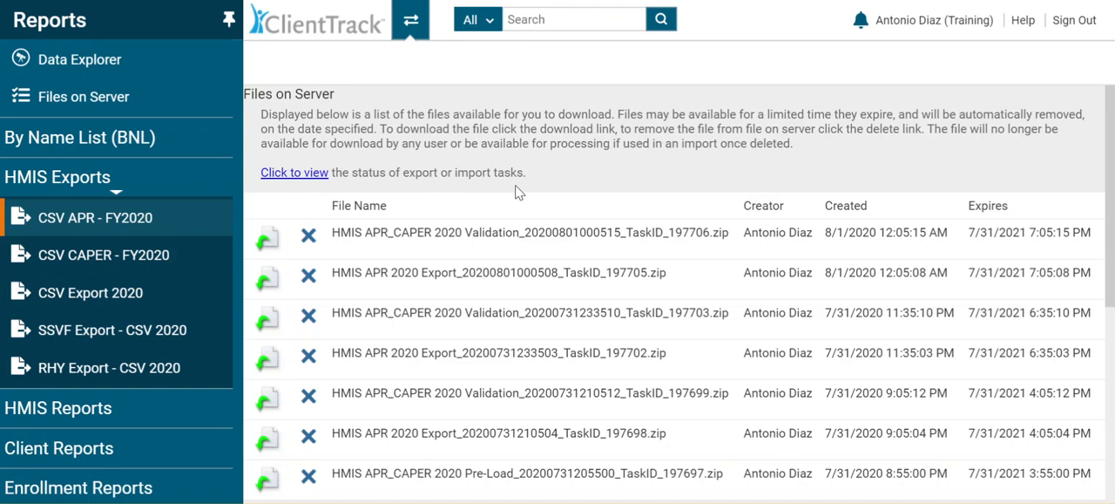
# Step: Check the status of the export tasks, refreshing the list and limiting it to own tasks, and close it
pyautogui.click(305, 177)
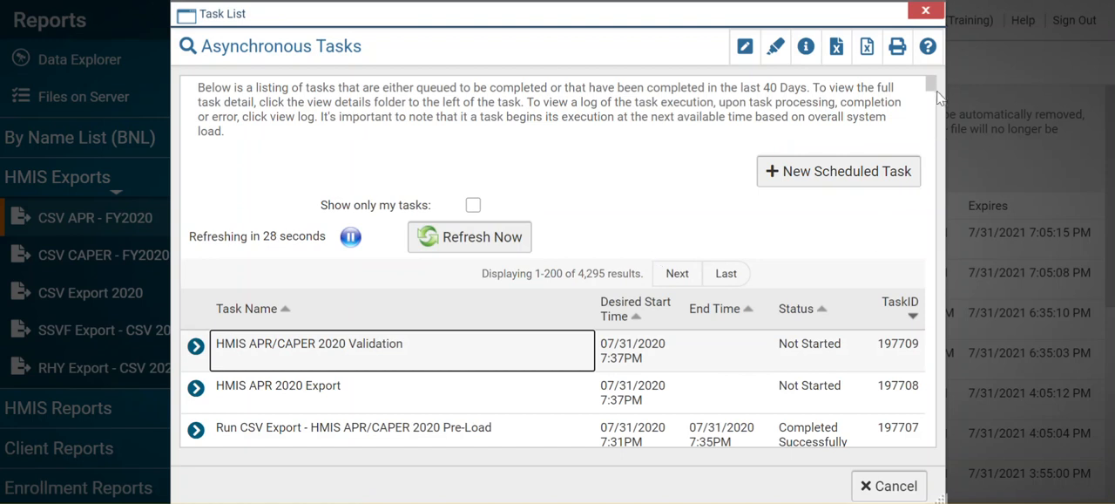
pyautogui.moveTo(931, 87); pyautogui.dragTo(932, 85)
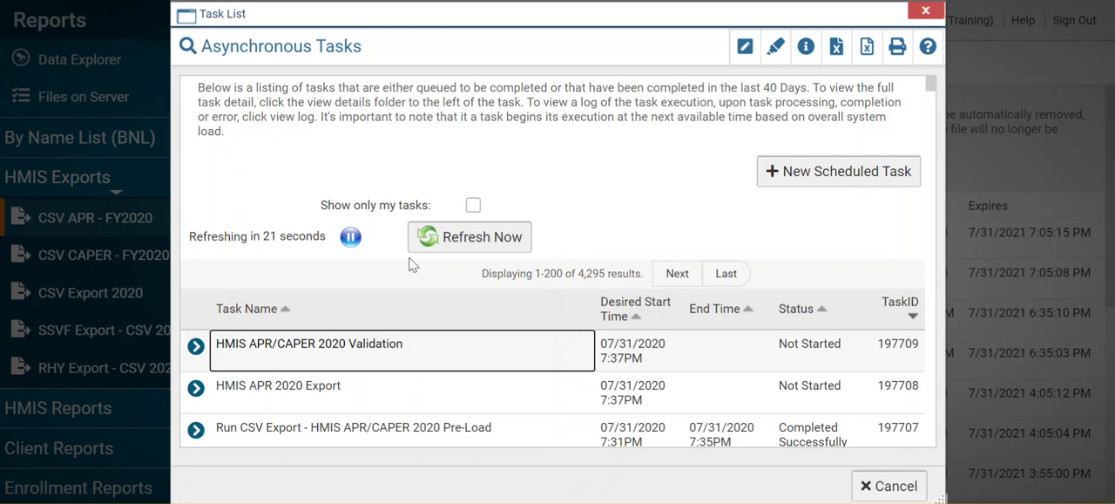
pyautogui.click(461, 242)
pyautogui.click(475, 208)
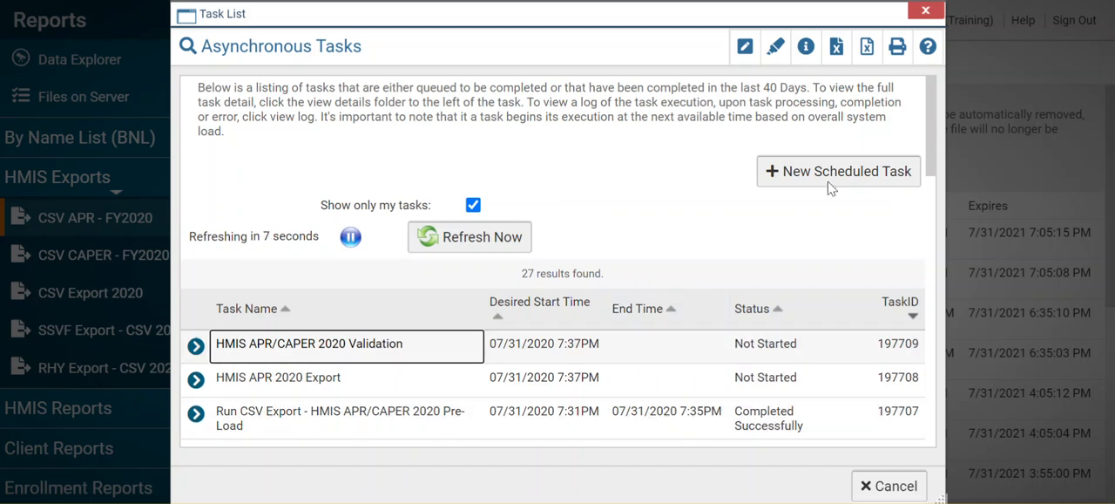
pyautogui.click(925, 14)
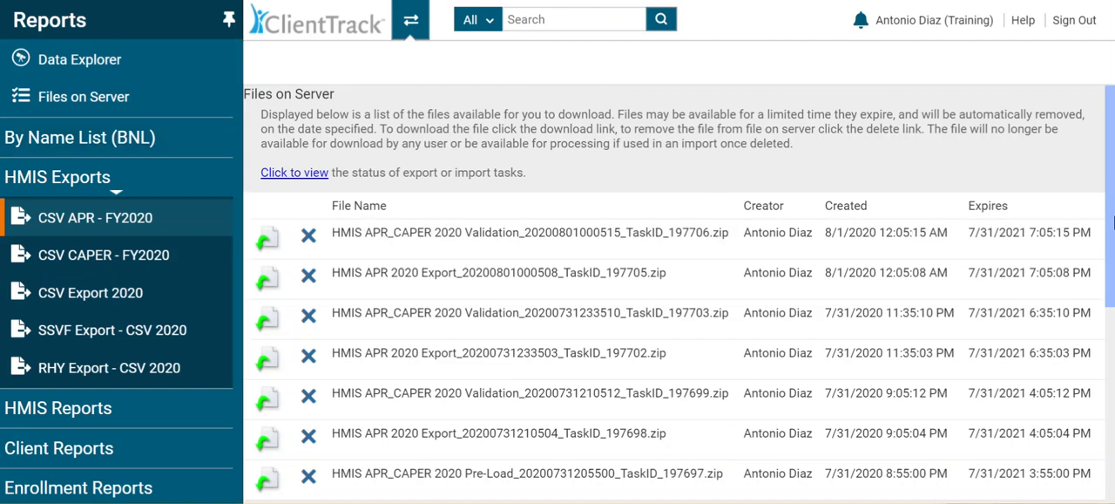
pyautogui.moveTo(1112, 178); pyautogui.dragTo(1113, 410)
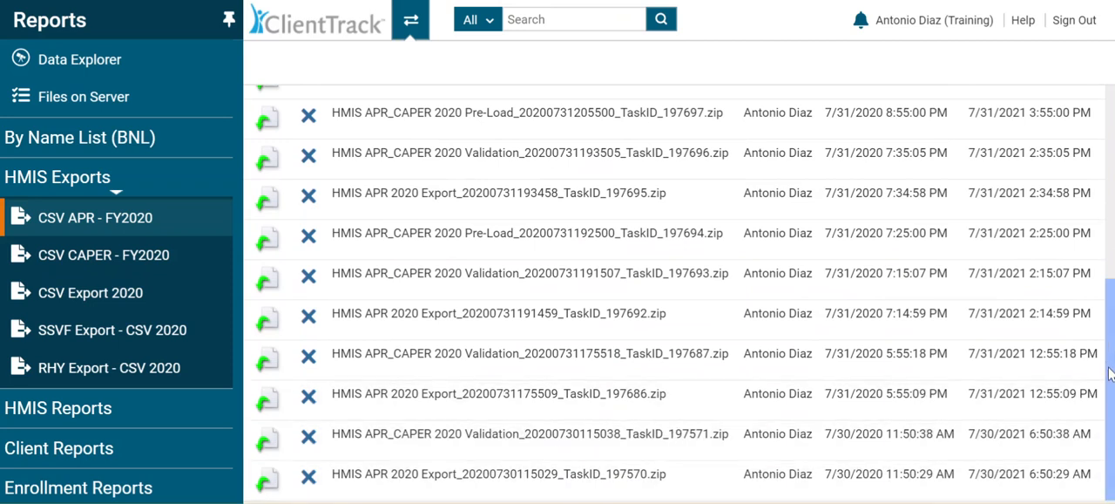
pyautogui.moveTo(1111, 375); pyautogui.dragTo(1105, 183)
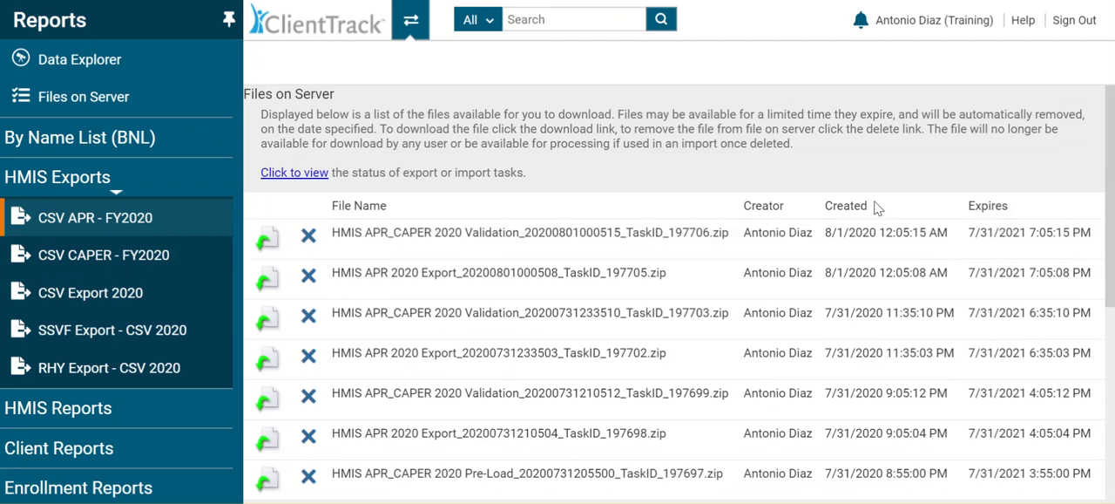
pyautogui.moveTo(1107, 152); pyautogui.dragTo(1111, 411)
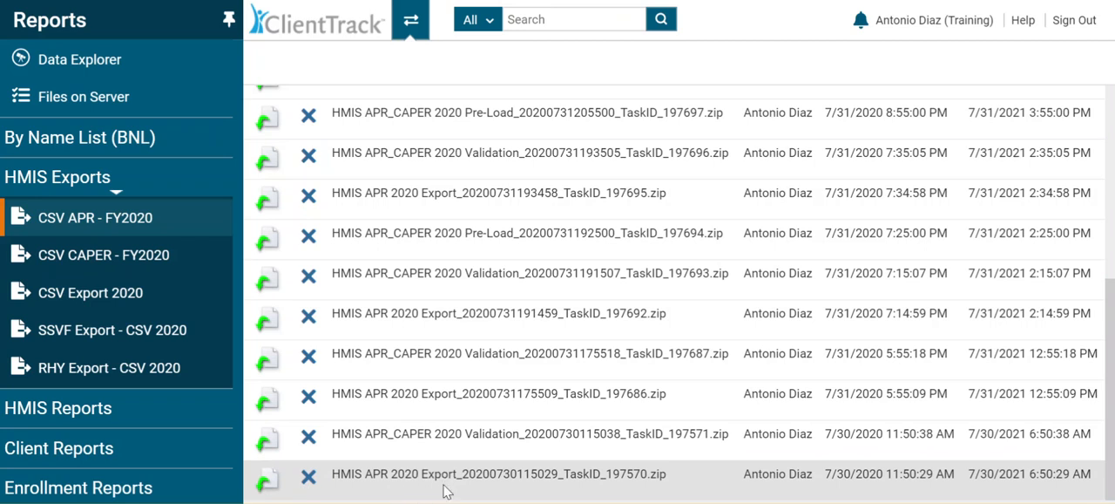
pyautogui.click(268, 484)
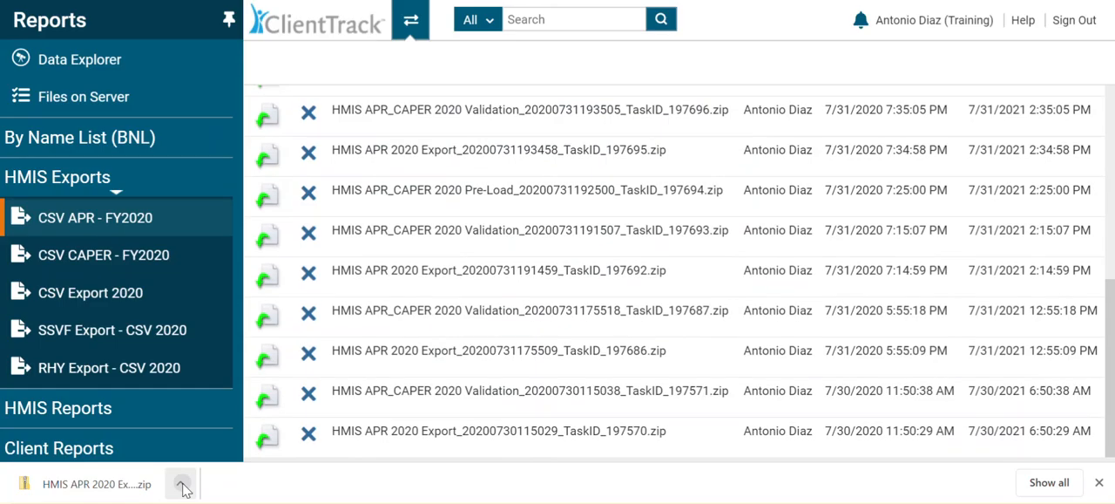
# Step: Open the downloaded export archive in a maximized File Explorer window and look through its CSV files from Q4a to Q27i
pyautogui.click(184, 485)
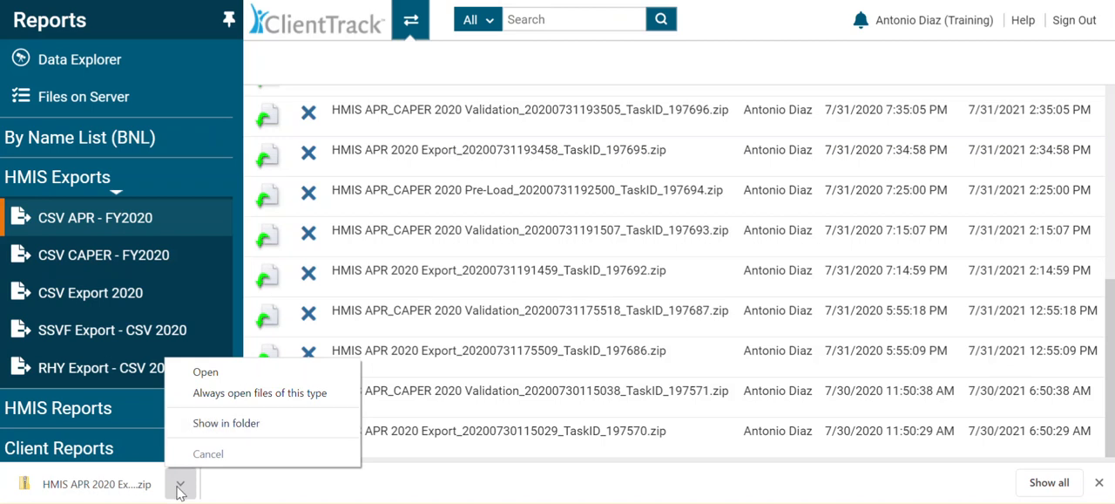
pyautogui.click(206, 372)
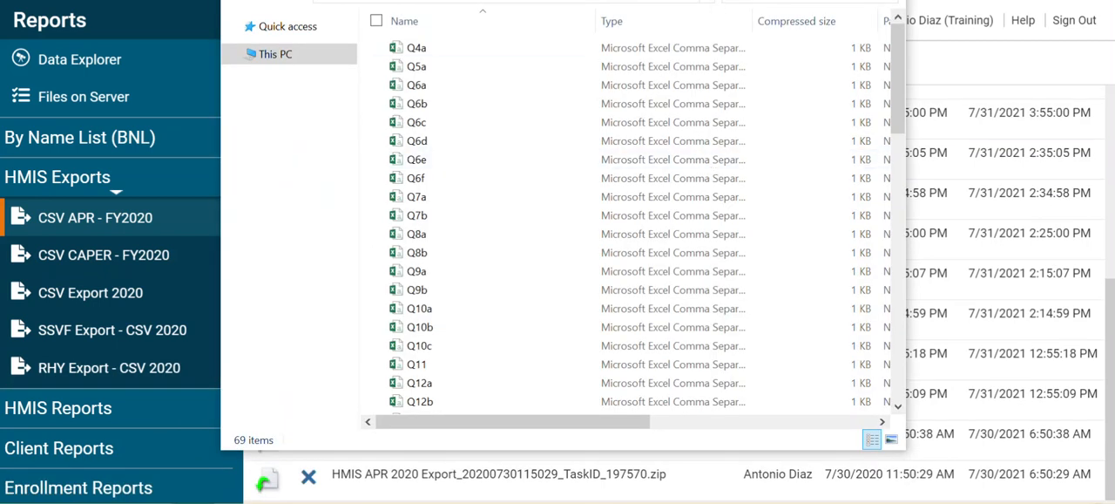
pyautogui.doubleClick(713, 9)
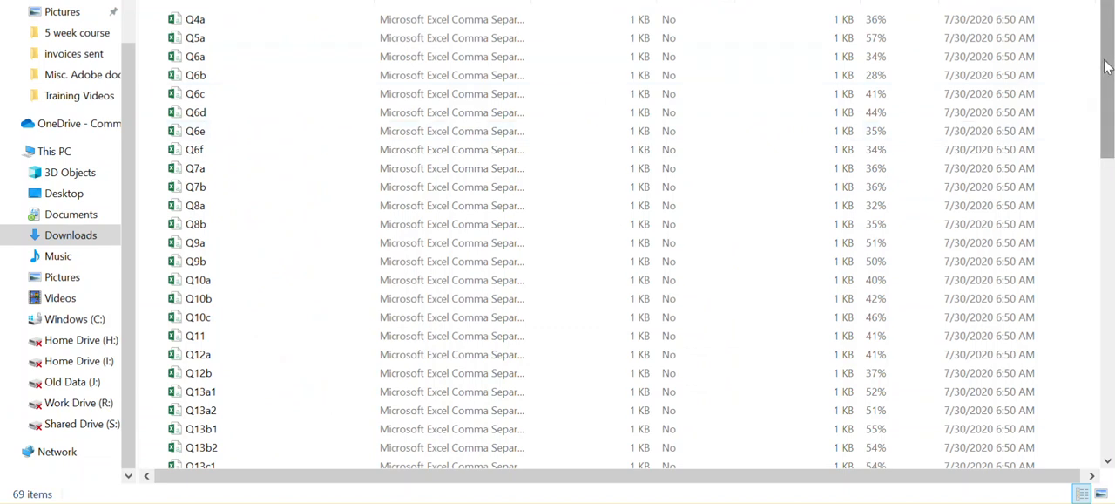
pyautogui.moveTo(1108, 78); pyautogui.dragTo(1111, 423)
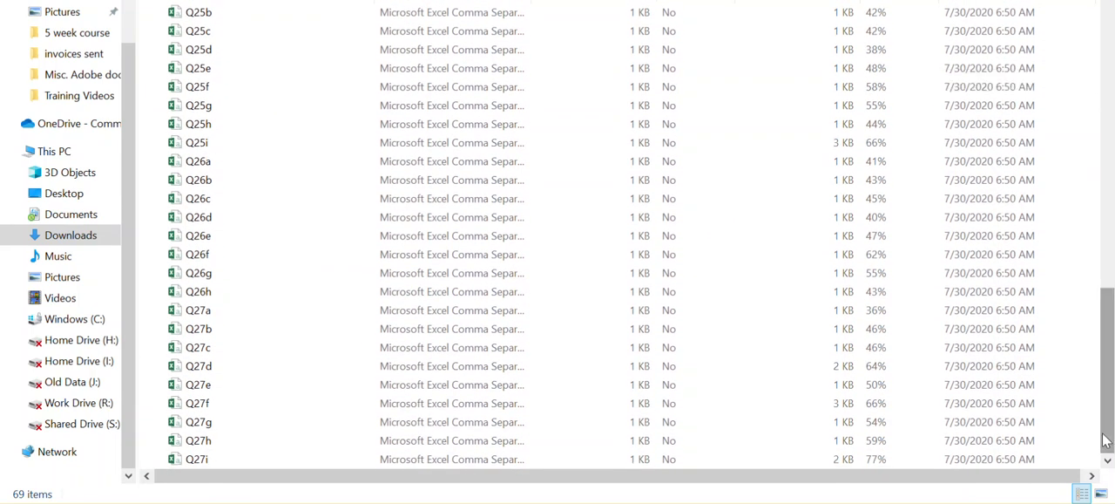
pyautogui.moveTo(1109, 450); pyautogui.dragTo(1102, 141)
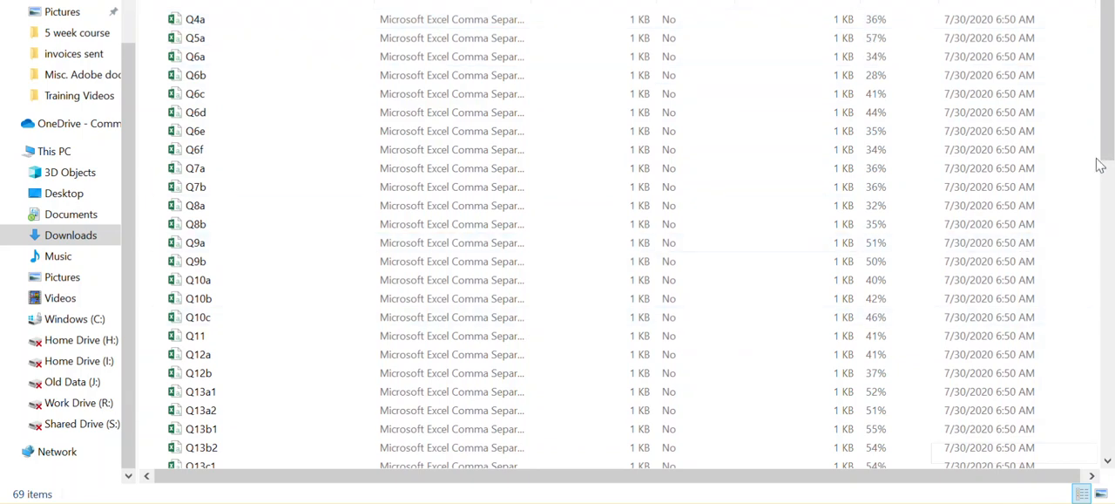
pyautogui.moveTo(1110, 142); pyautogui.dragTo(1111, 434)
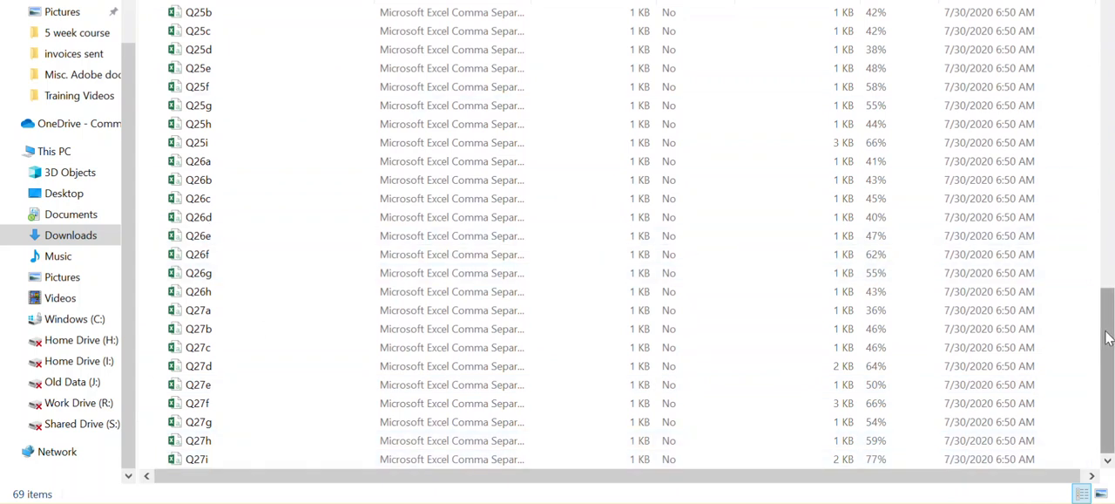
# Step: Open Q4a from the start of the export's file list and autofit all of its columns
pyautogui.moveTo(1108, 323); pyautogui.dragTo(1110, 41)
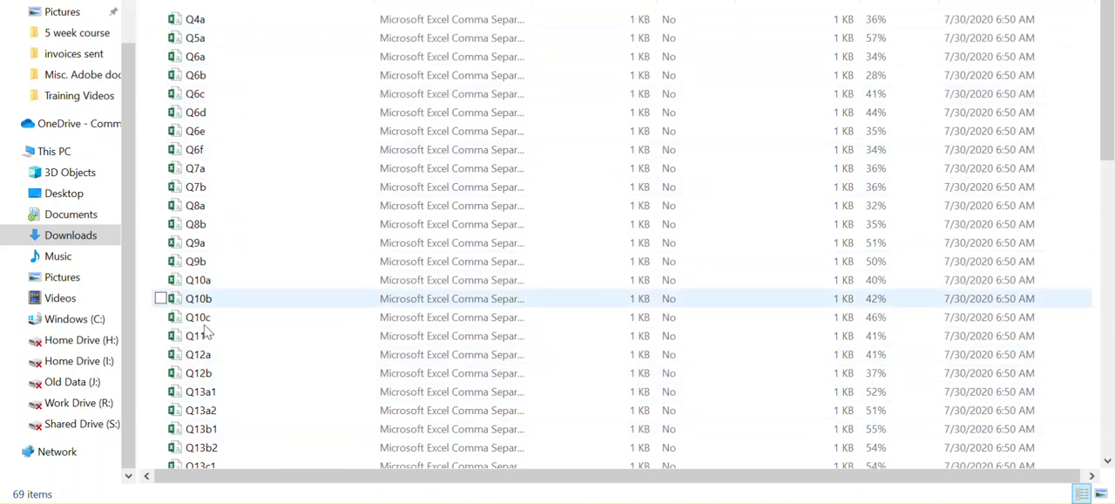
pyautogui.moveTo(1109, 155); pyautogui.dragTo(1111, 42)
pyautogui.click(216, 32)
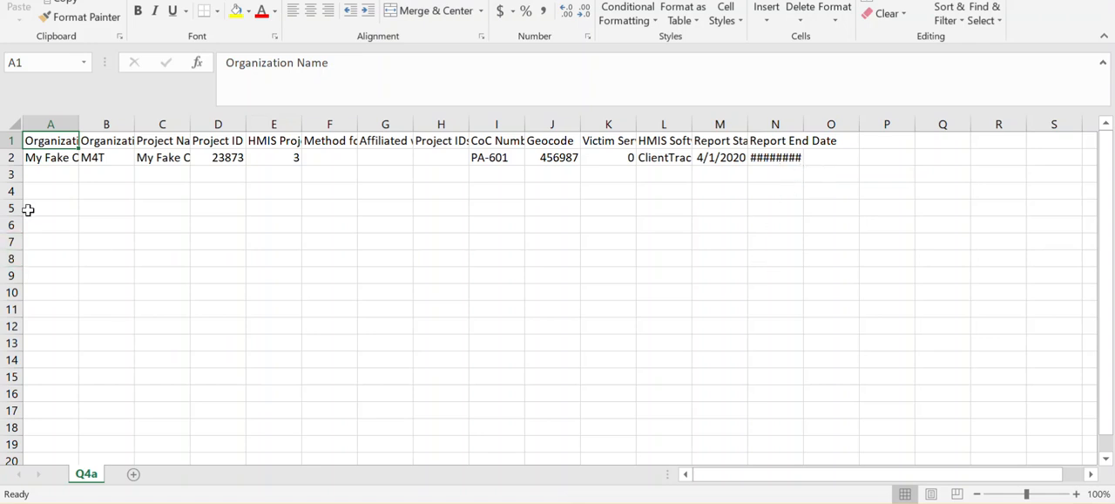
pyautogui.click(14, 124)
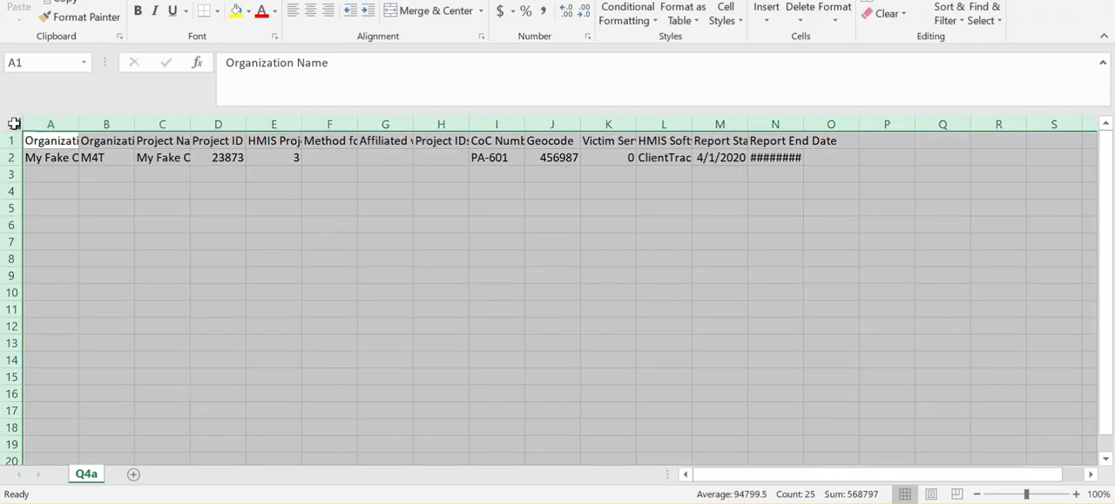
pyautogui.doubleClick(79, 127)
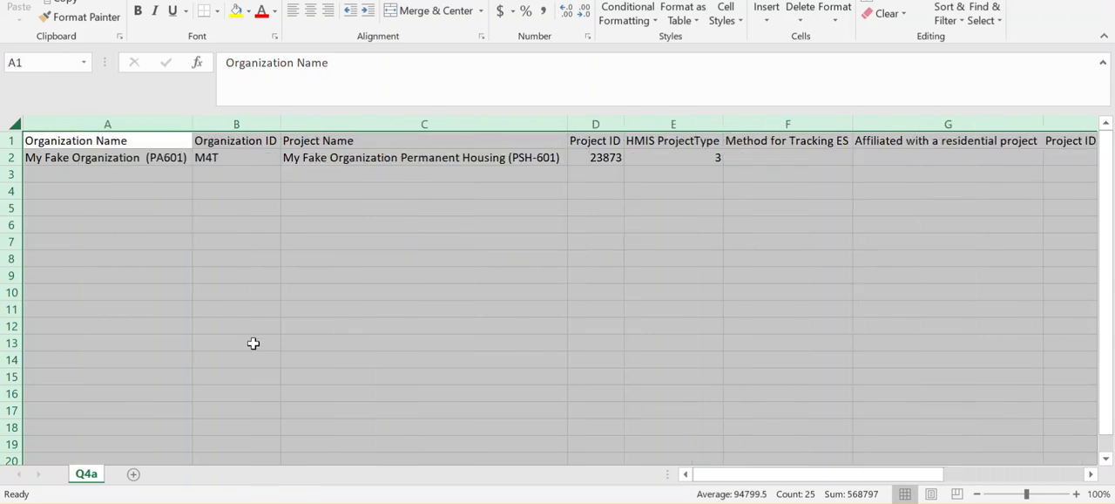
pyautogui.click(310, 357)
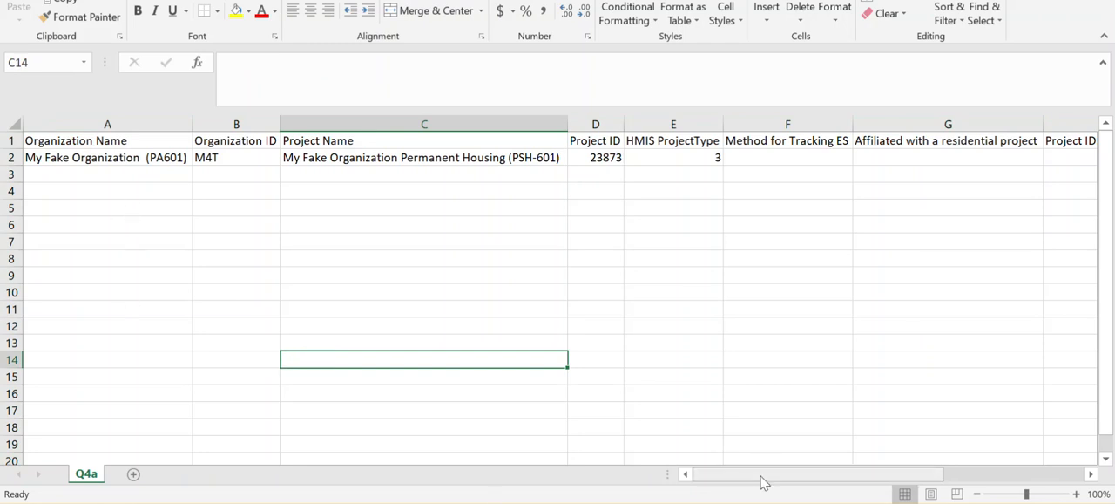
# Step: Review the Q4a project details across to the Report End Date column and close the file without saving
pyautogui.moveTo(760, 482); pyautogui.dragTo(841, 477)
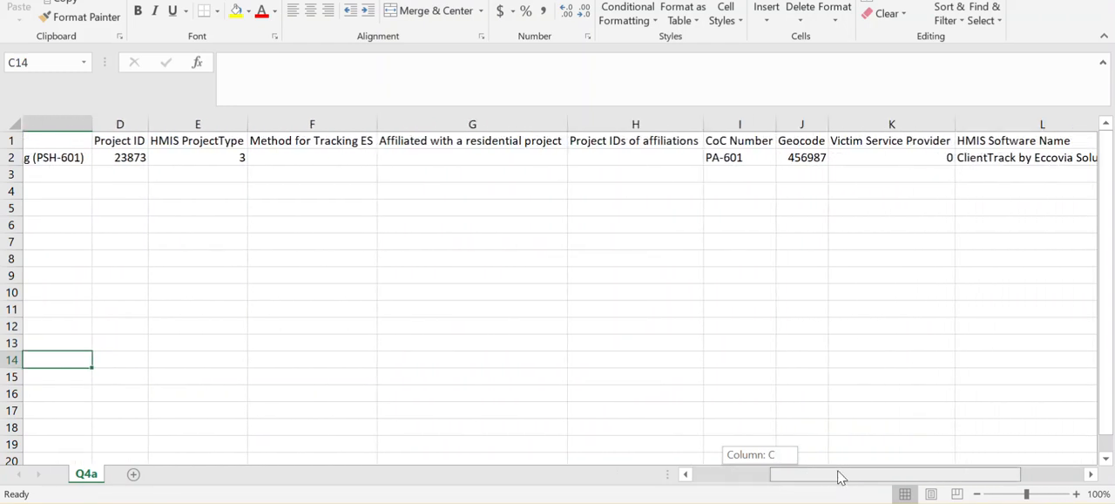
pyautogui.moveTo(837, 475); pyautogui.dragTo(845, 475)
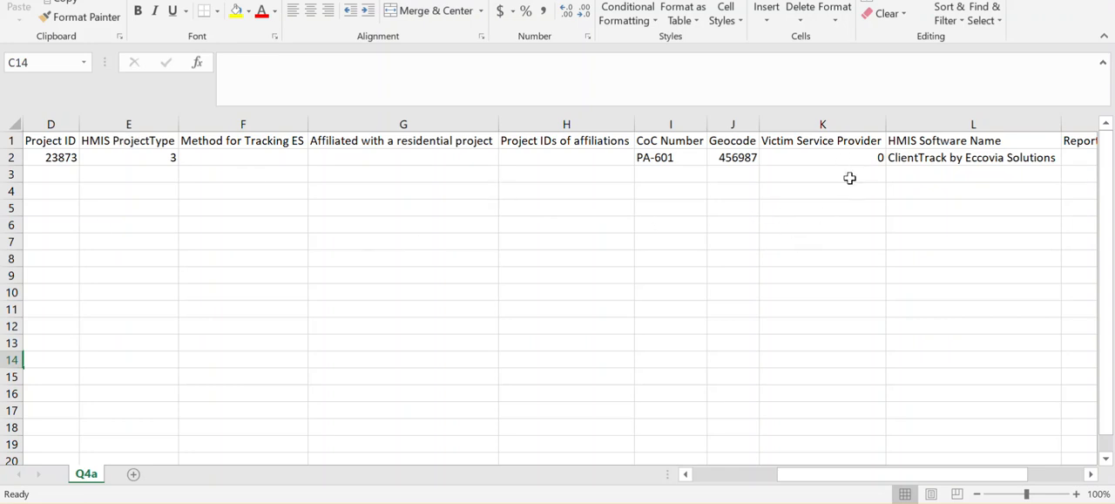
pyautogui.moveTo(869, 478); pyautogui.dragTo(806, 486)
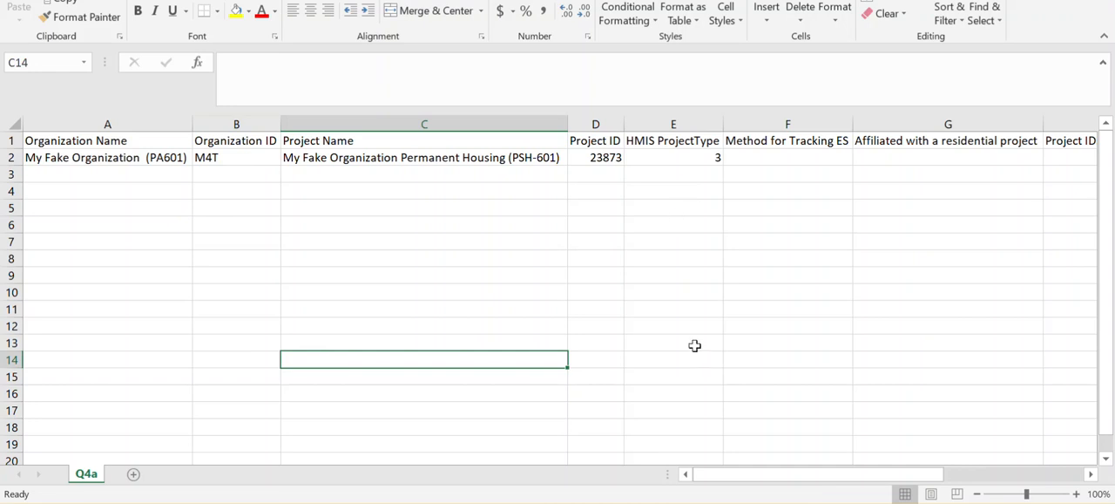
pyautogui.moveTo(757, 474); pyautogui.dragTo(996, 458)
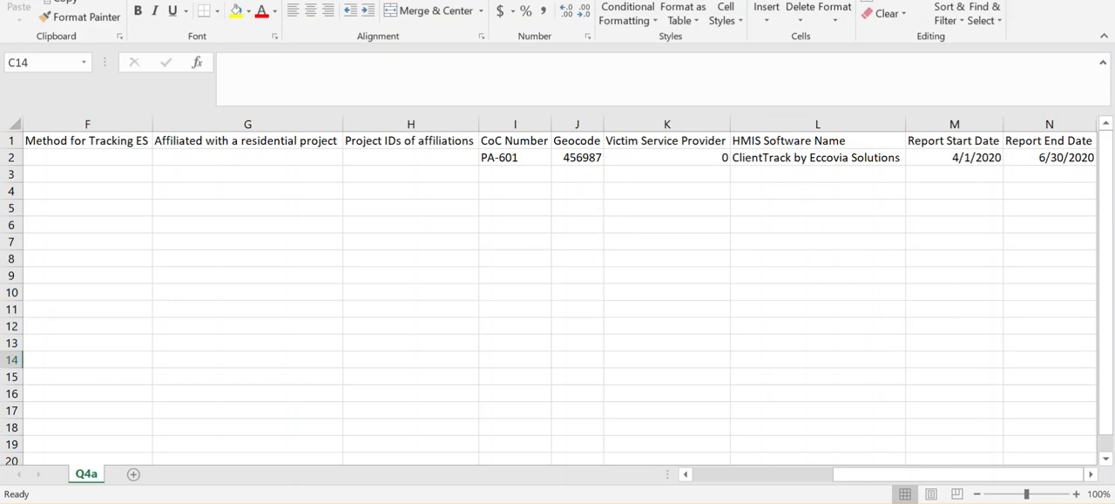
pyautogui.hotkey('alt', 'F4')
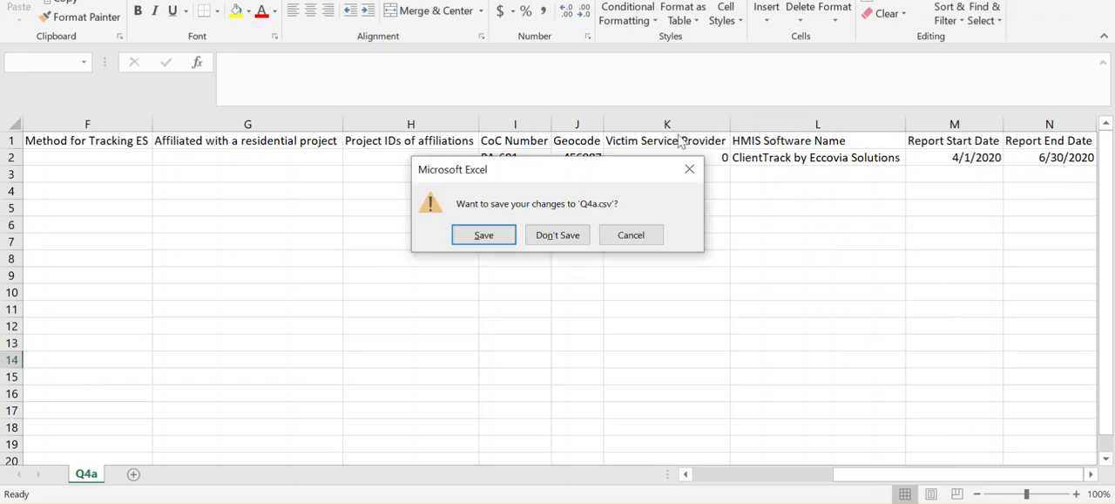
pyautogui.click(569, 237)
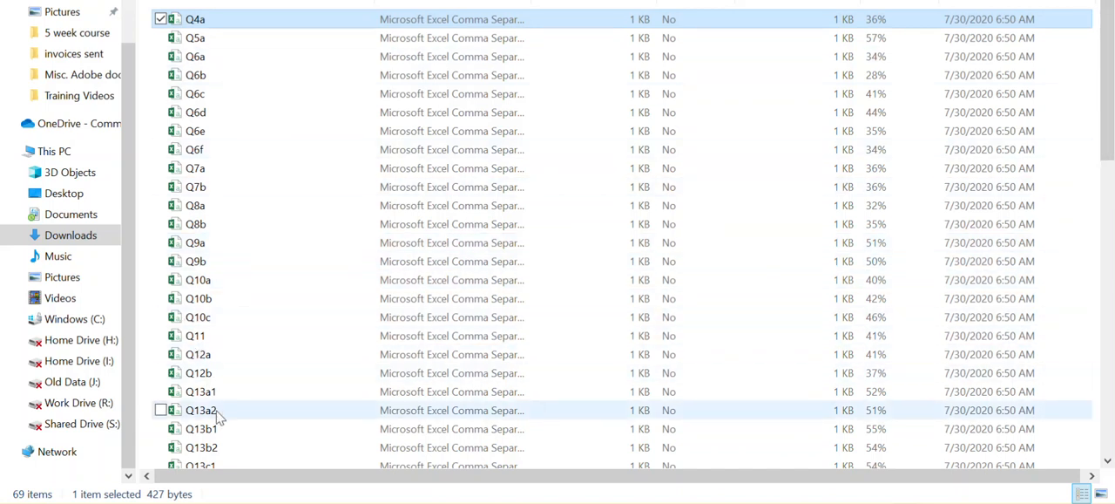
# Step: Open Q11, autofit all columns to read the age breakdown by household type, and close it without saving
pyautogui.moveTo(1111, 99); pyautogui.dragTo(1111, 172)
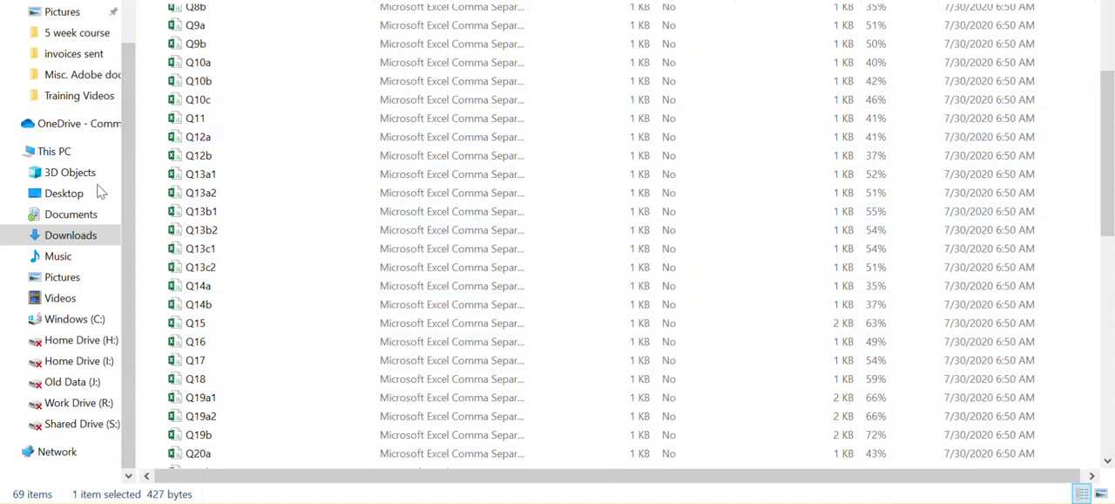
pyautogui.doubleClick(197, 120)
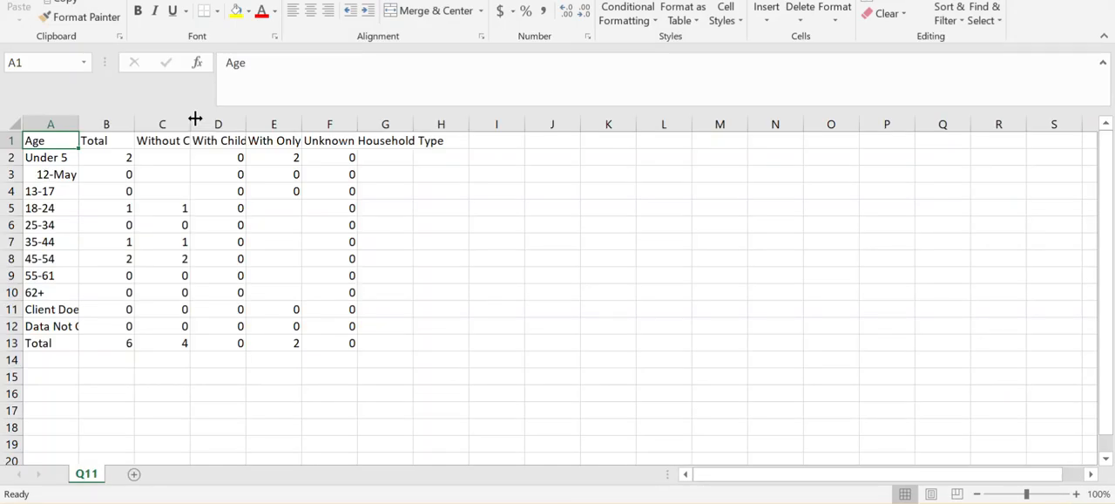
pyautogui.click(18, 124)
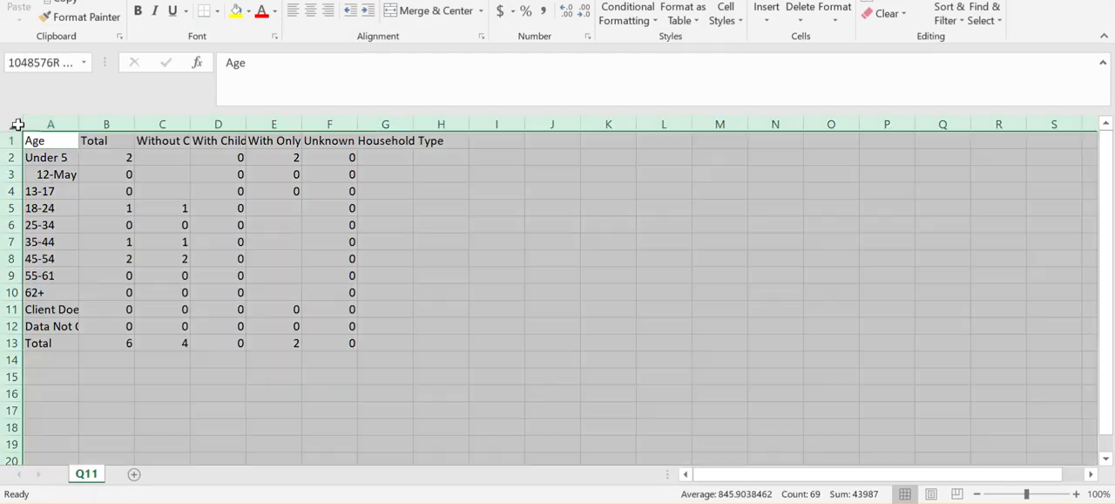
pyautogui.doubleClick(78, 125)
pyautogui.click(164, 391)
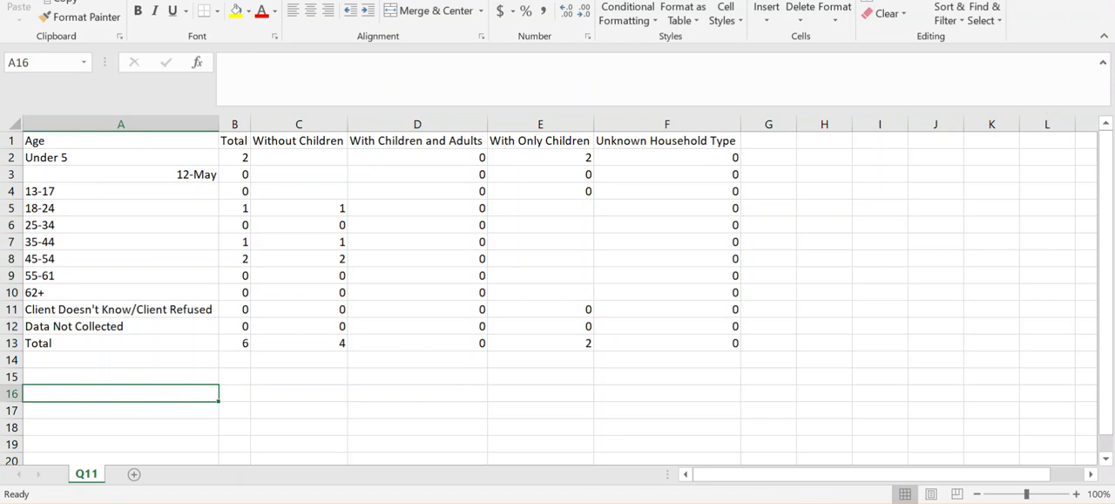
pyautogui.hotkey('alt', 'F4')
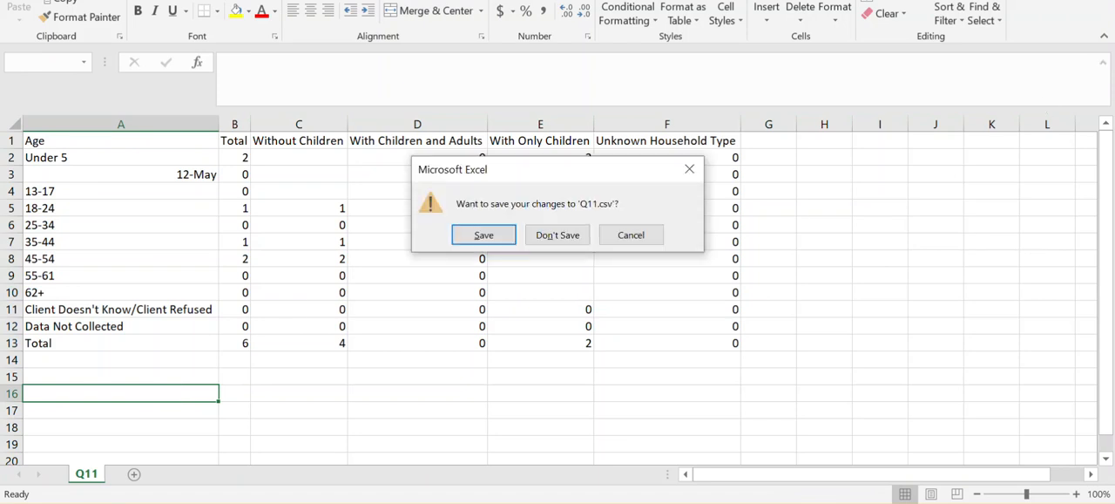
pyautogui.click(568, 237)
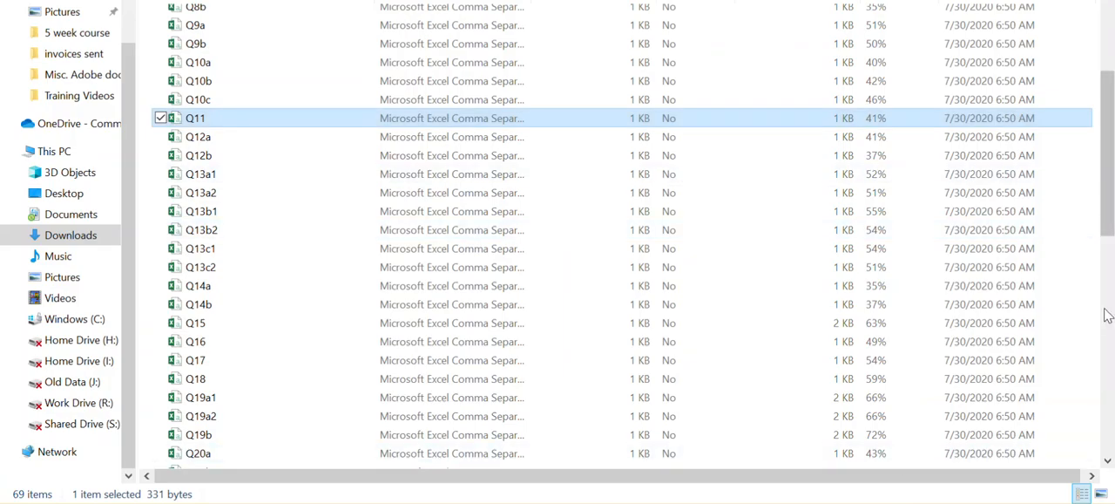
# Step: Open Q23c, autofit all columns to read the exit destinations, and close it without saving
pyautogui.moveTo(1111, 225); pyautogui.dragTo(1110, 324)
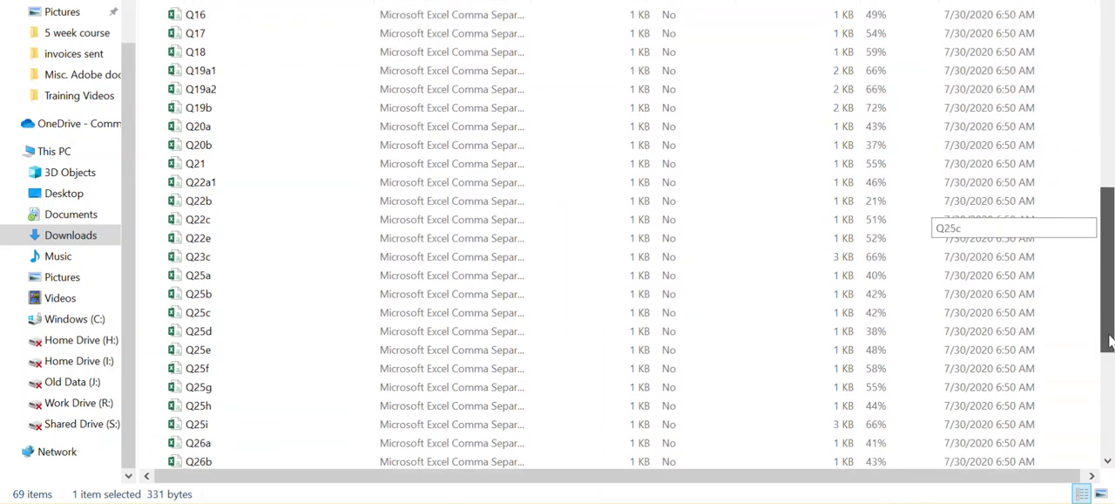
pyautogui.doubleClick(199, 257)
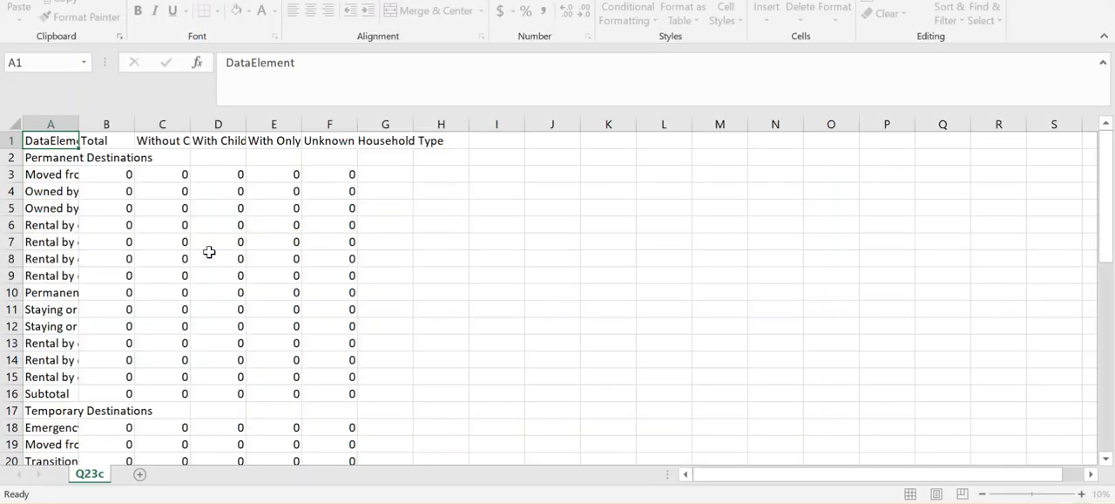
pyautogui.moveTo(1112, 196); pyautogui.dragTo(1108, 232)
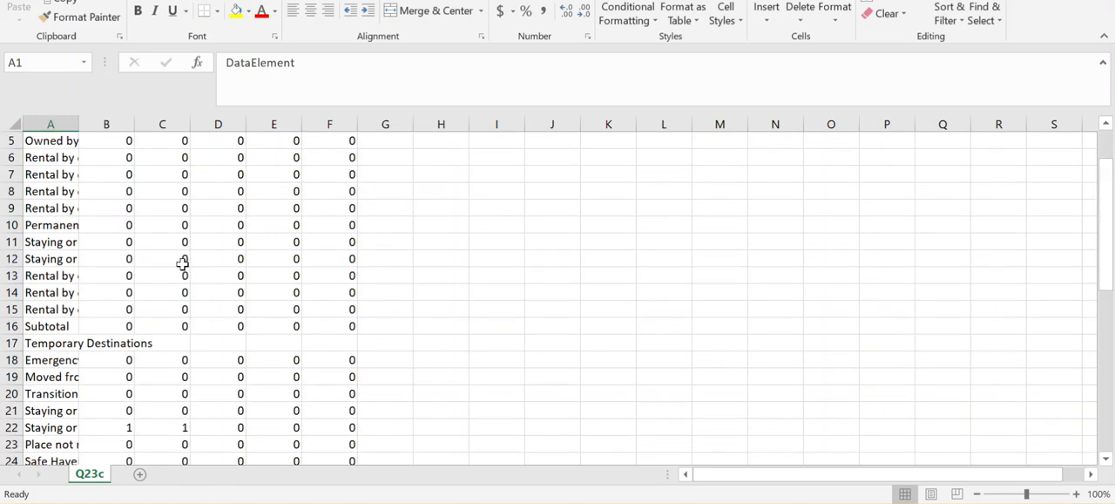
pyautogui.click(14, 123)
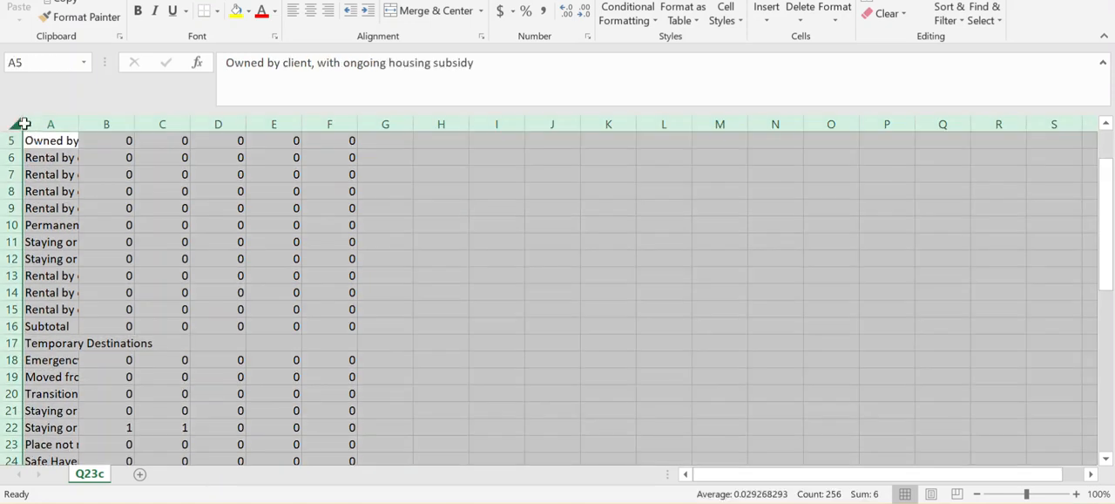
pyautogui.doubleClick(78, 127)
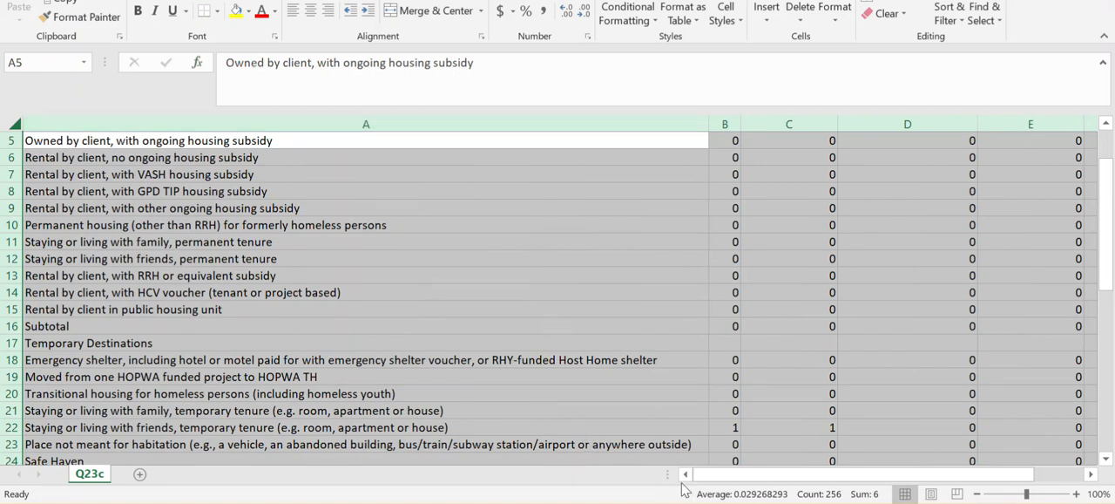
pyautogui.moveTo(718, 477); pyautogui.dragTo(690, 490)
pyautogui.hotkey('alt', 'F4')
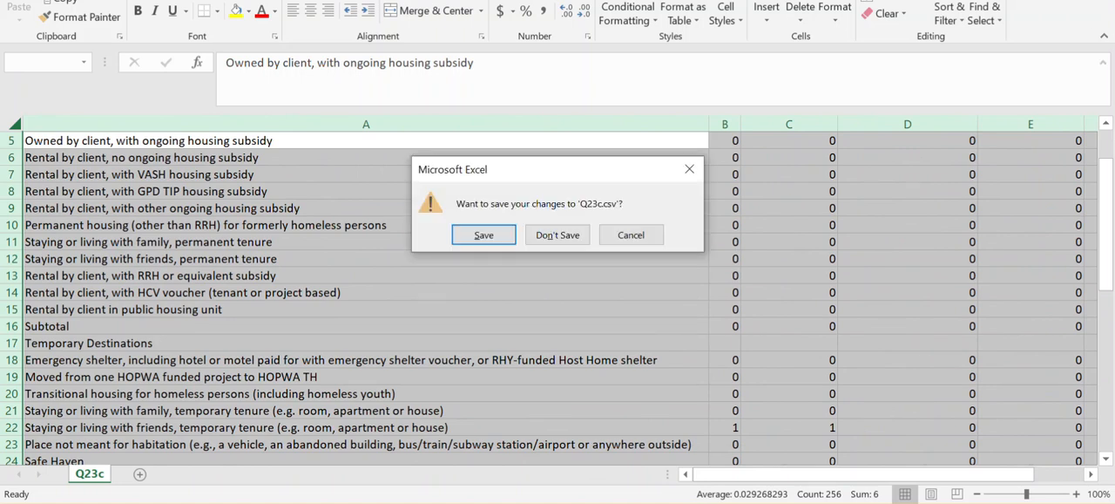
pyautogui.click(567, 239)
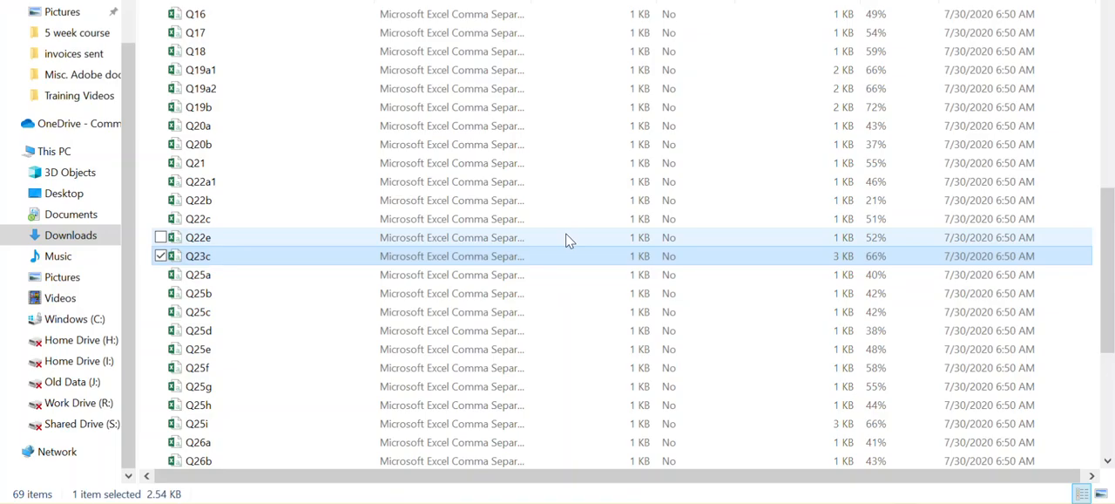
pyautogui.moveTo(1111, 221); pyautogui.dragTo(1110, 386)
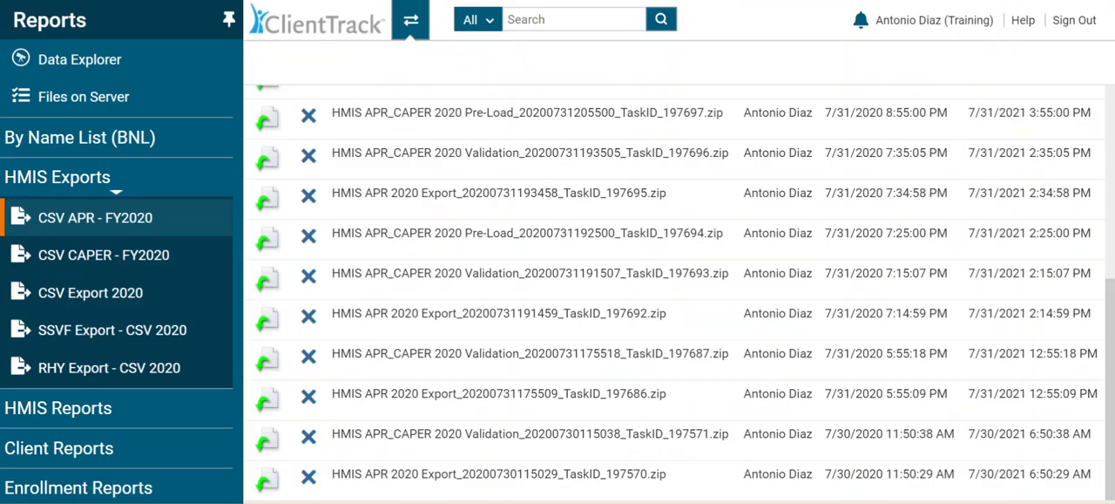
pyautogui.click(265, 441)
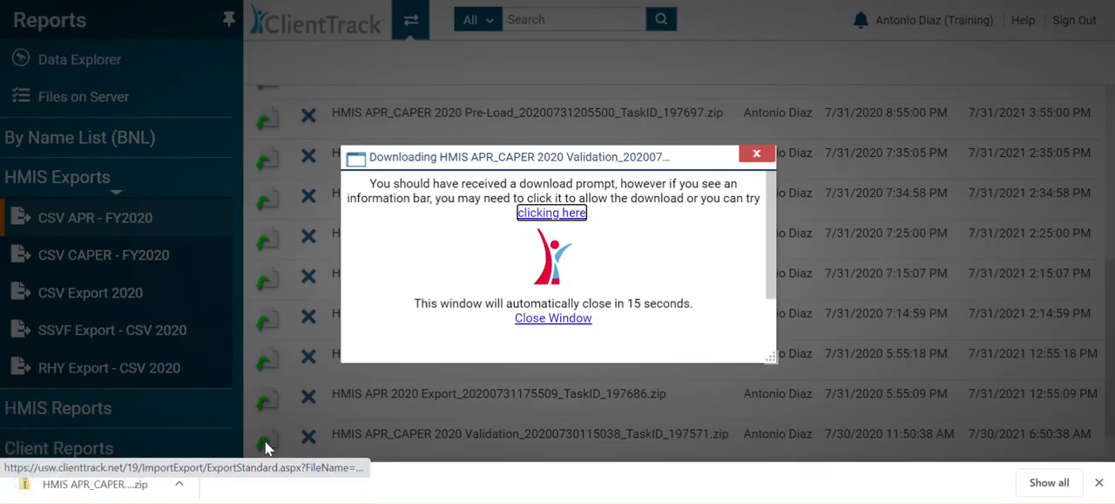
pyautogui.click(180, 484)
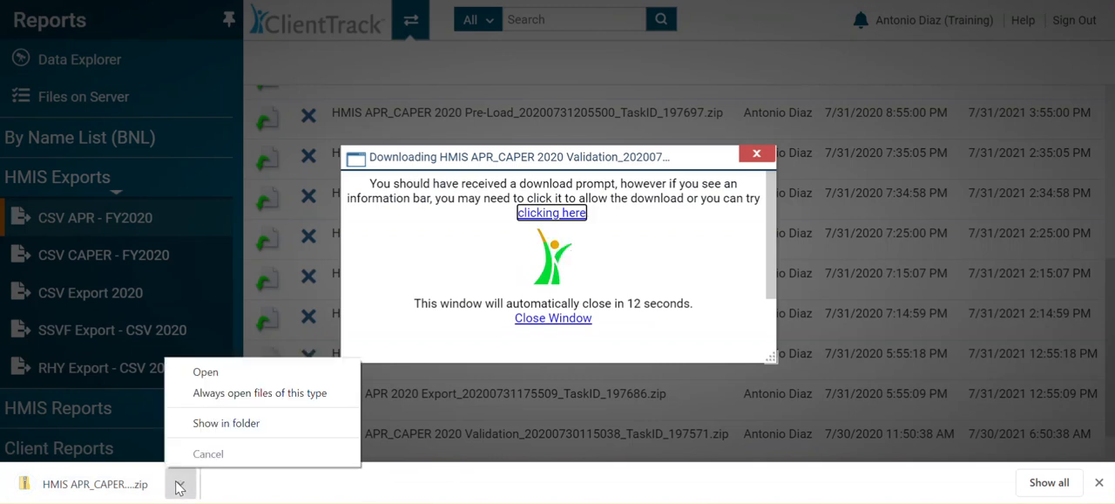
pyautogui.click(207, 373)
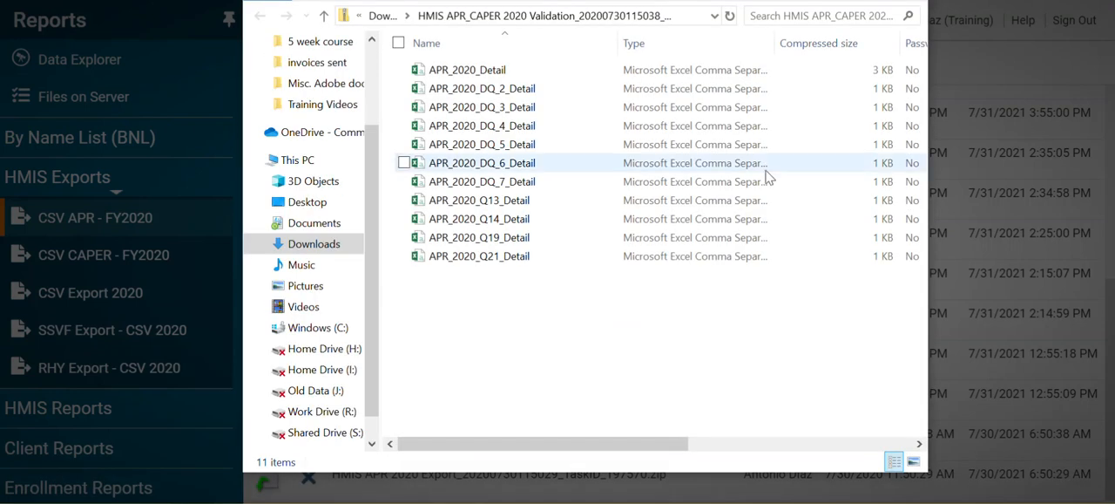
pyautogui.click(868, 0)
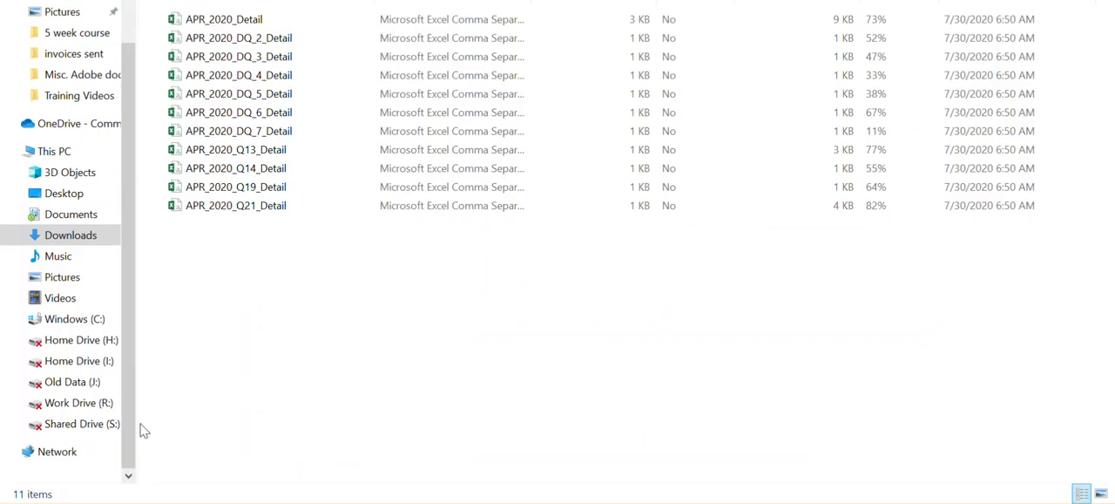
# Step: Open APR_2020_Detail, autofit all columns, and look through the client-level data across to the Number of Bed Nights column
pyautogui.click(243, 28)
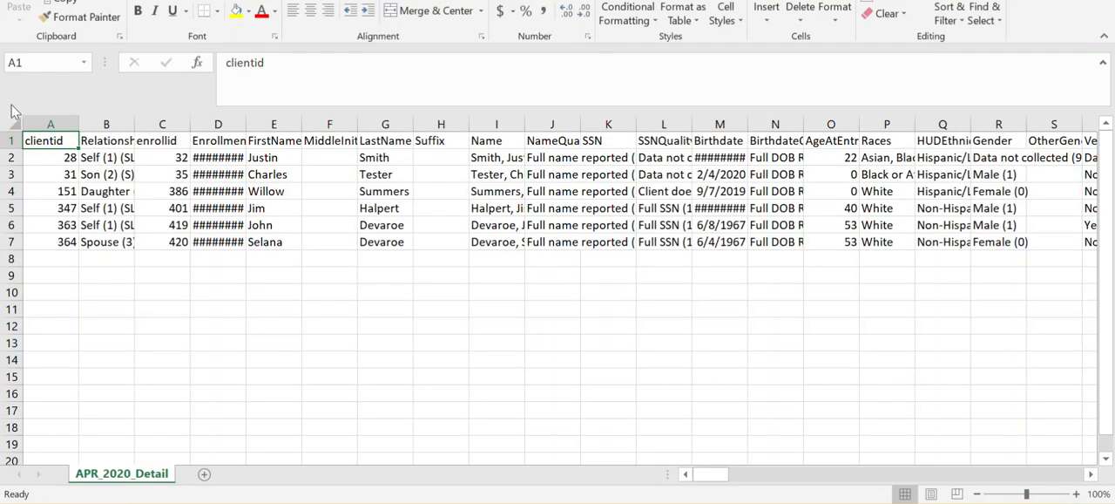
pyautogui.click(13, 122)
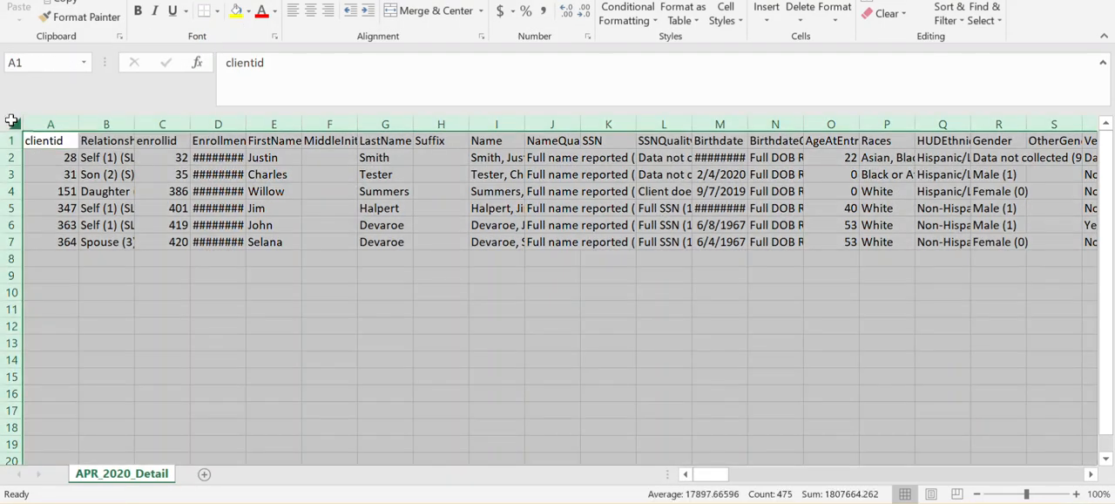
pyautogui.doubleClick(79, 123)
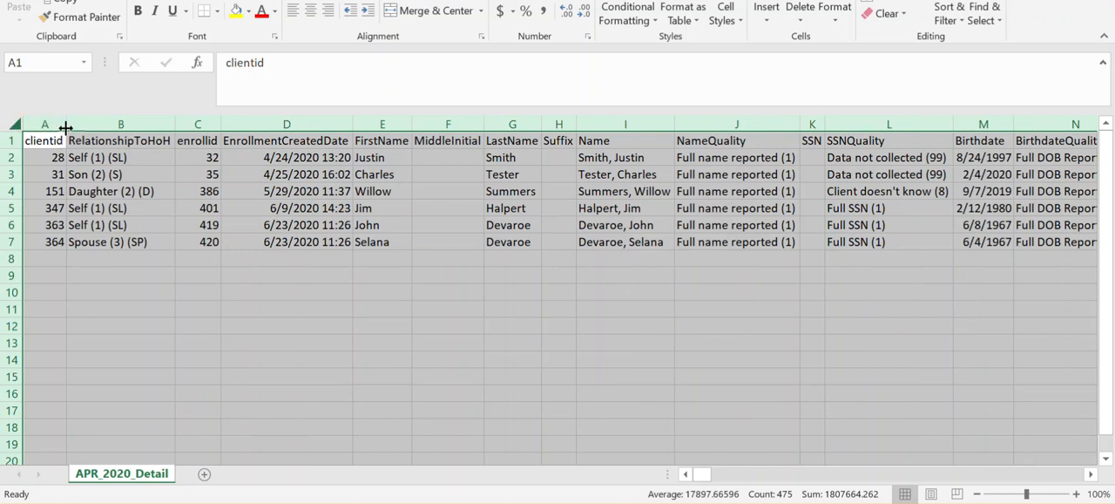
pyautogui.click(140, 339)
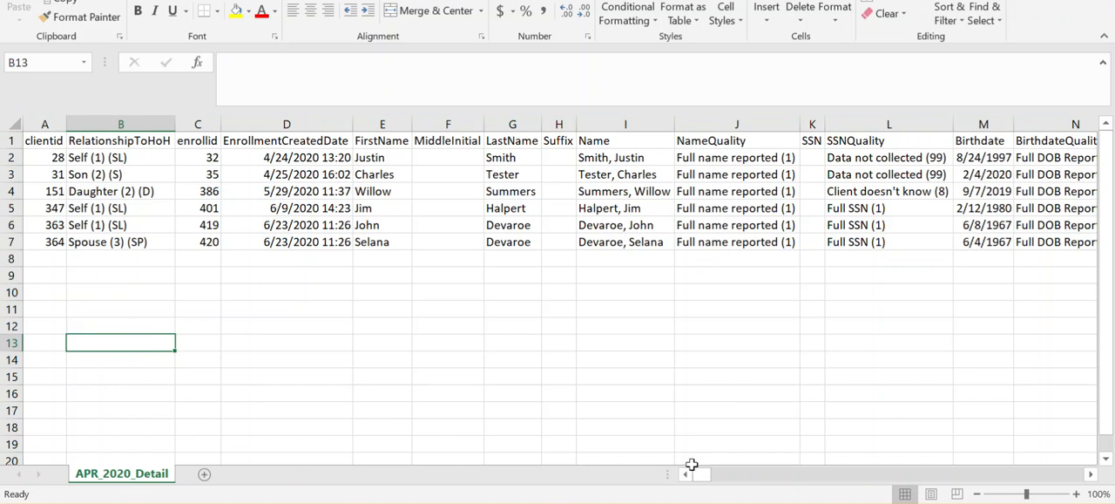
pyautogui.moveTo(703, 476); pyautogui.dragTo(738, 482)
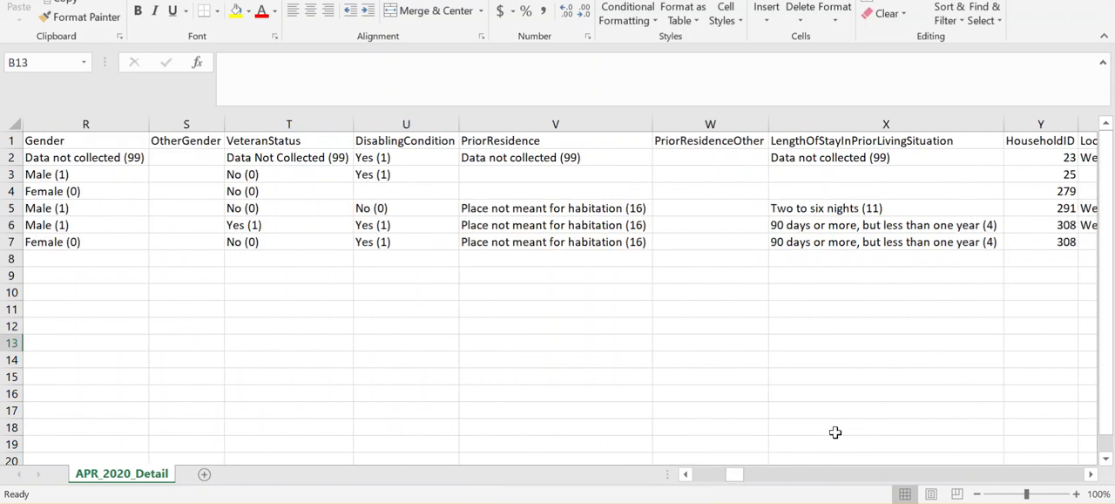
pyautogui.moveTo(739, 478); pyautogui.dragTo(950, 495)
pyautogui.moveTo(974, 494); pyautogui.dragTo(1112, 479)
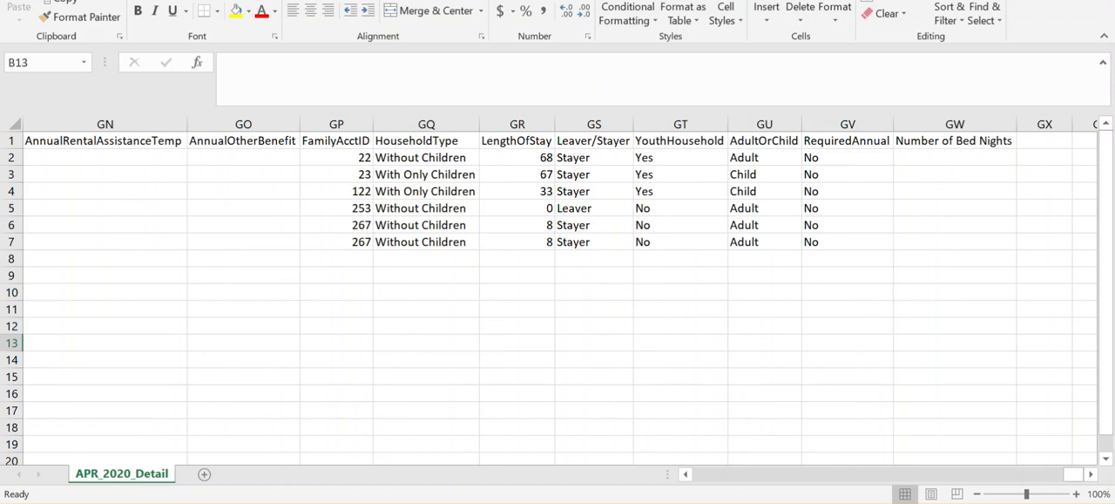
# Step: Close APR_2020_Detail without saving the changes
pyautogui.hotkey('alt', 'F4')
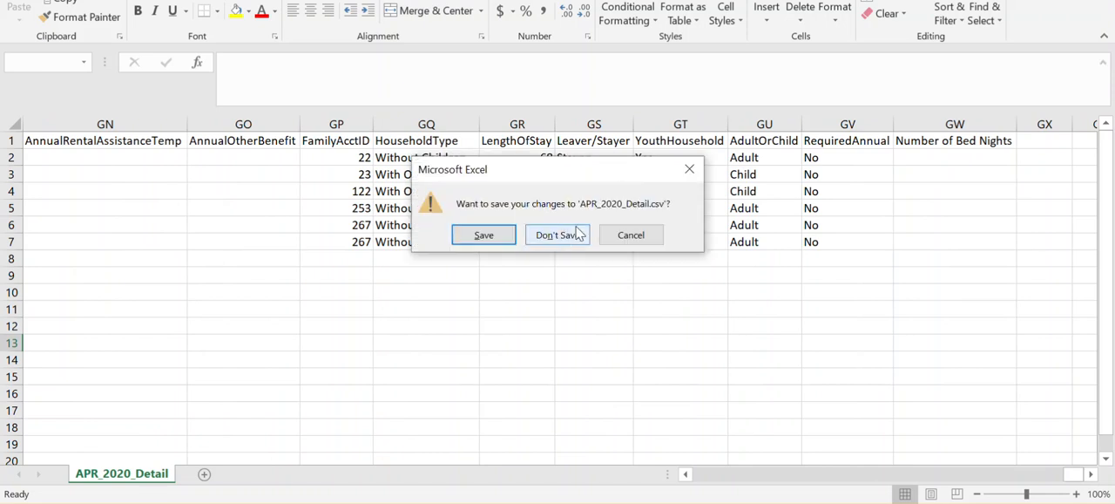
pyautogui.click(558, 236)
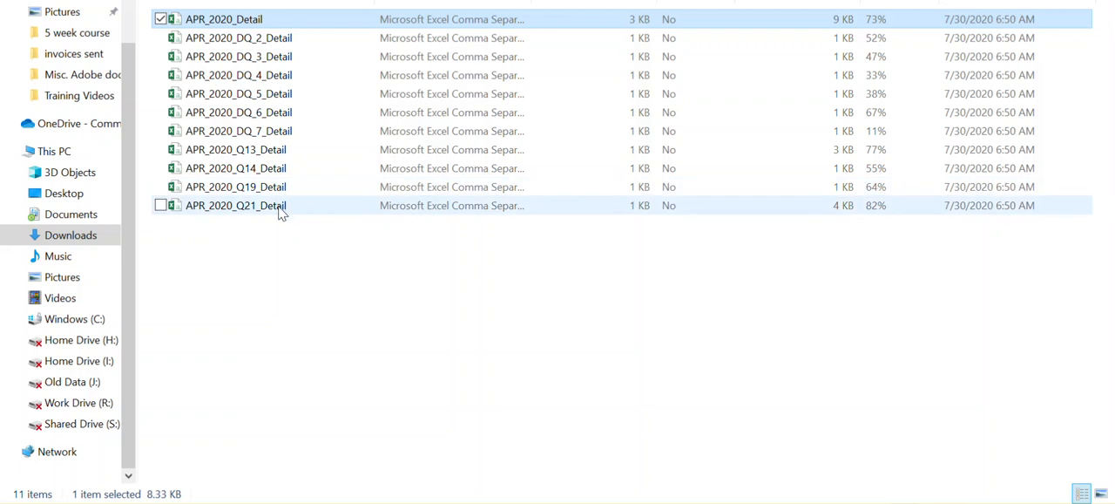
# Step: Open APR_2020_DQ_2_Detail, autofit all columns to read the data quality issues per client, and close it without saving
pyautogui.doubleClick(304, 44)
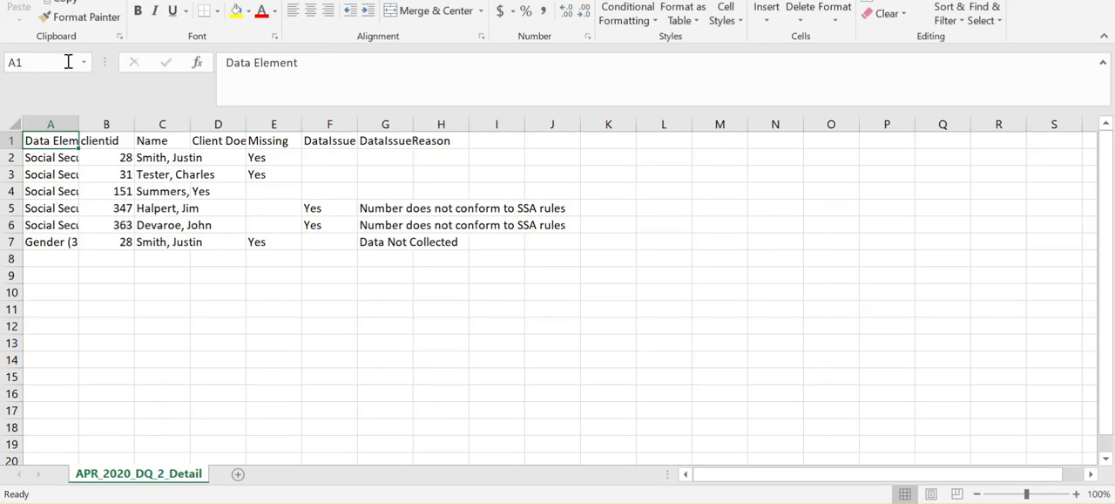
pyautogui.click(14, 123)
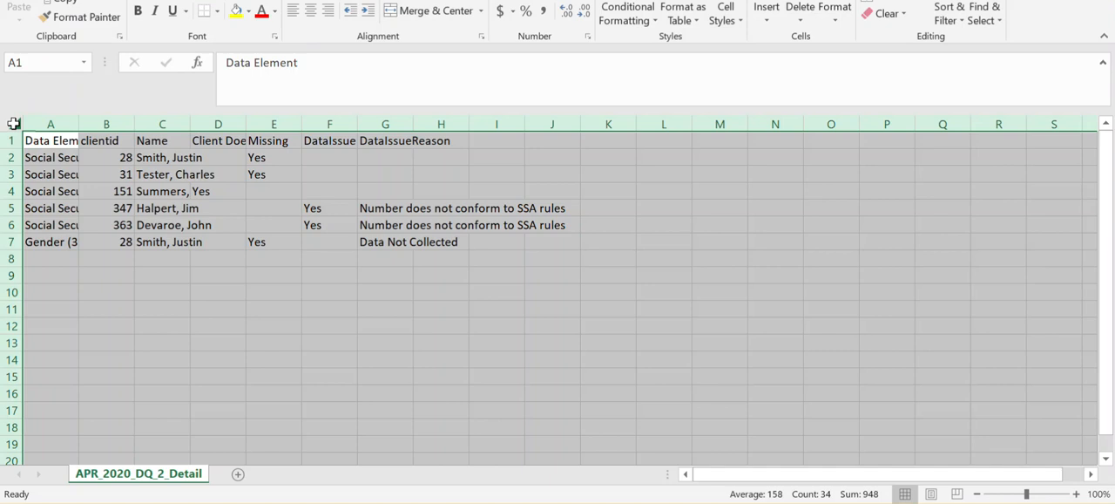
pyautogui.doubleClick(78, 124)
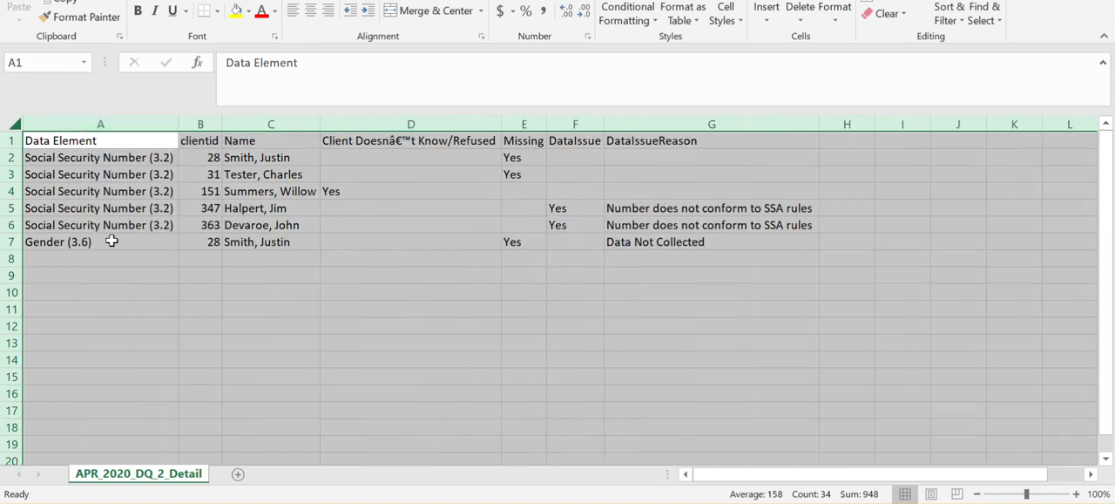
pyautogui.click(262, 383)
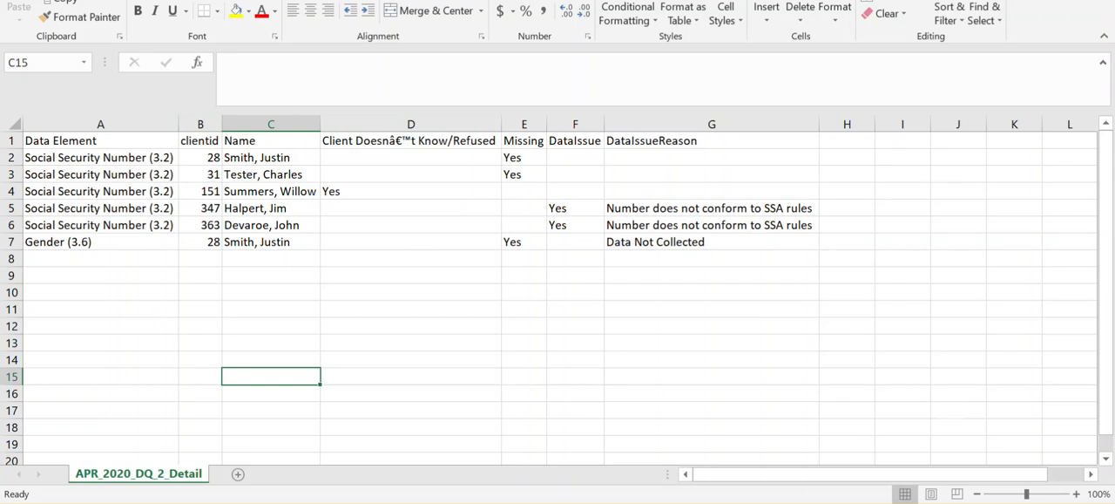
pyautogui.hotkey('alt', 'F4')
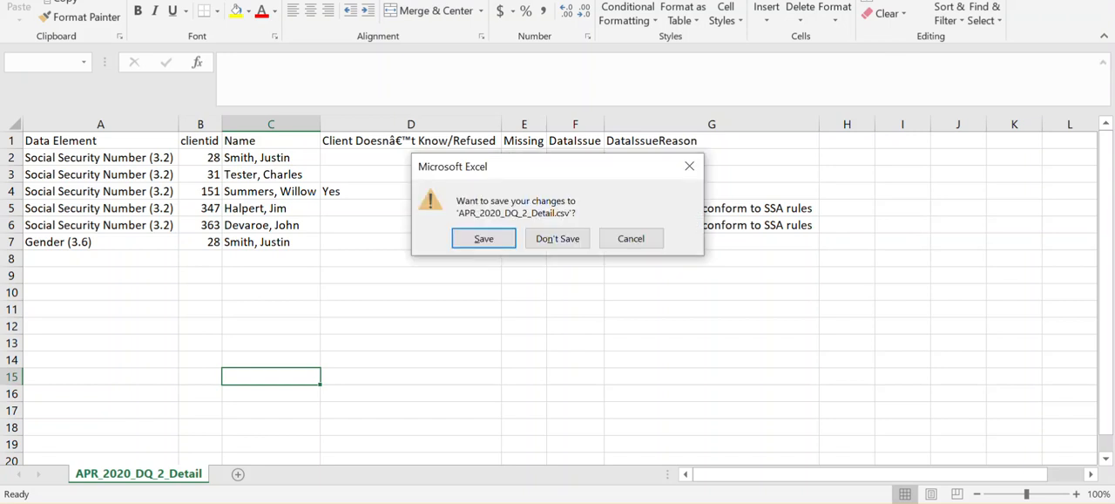
pyautogui.click(540, 244)
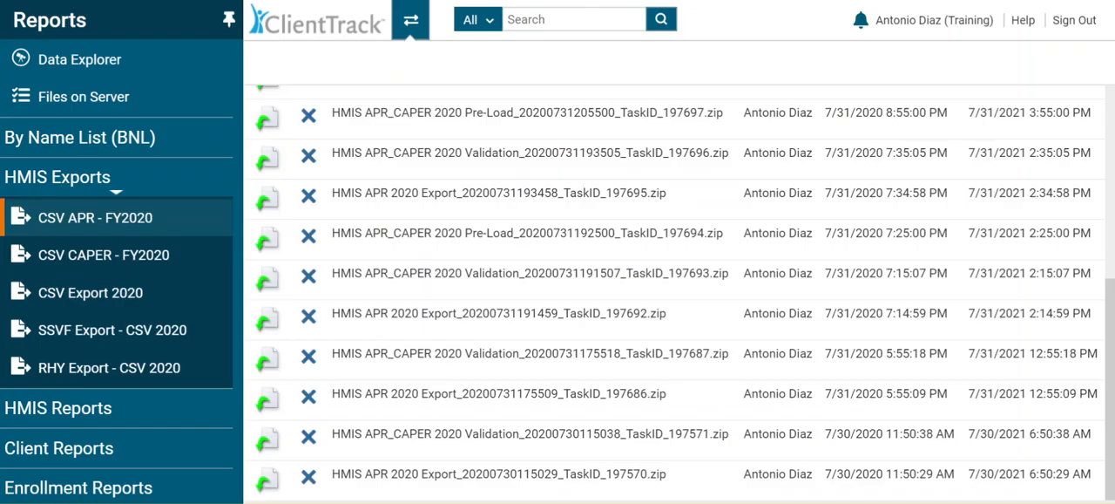
# Step: Switch back to ClientTrack, change to the Clients workspace, and return to the Basic Client Information step of the intake workflow
pyautogui.click(410, 21)
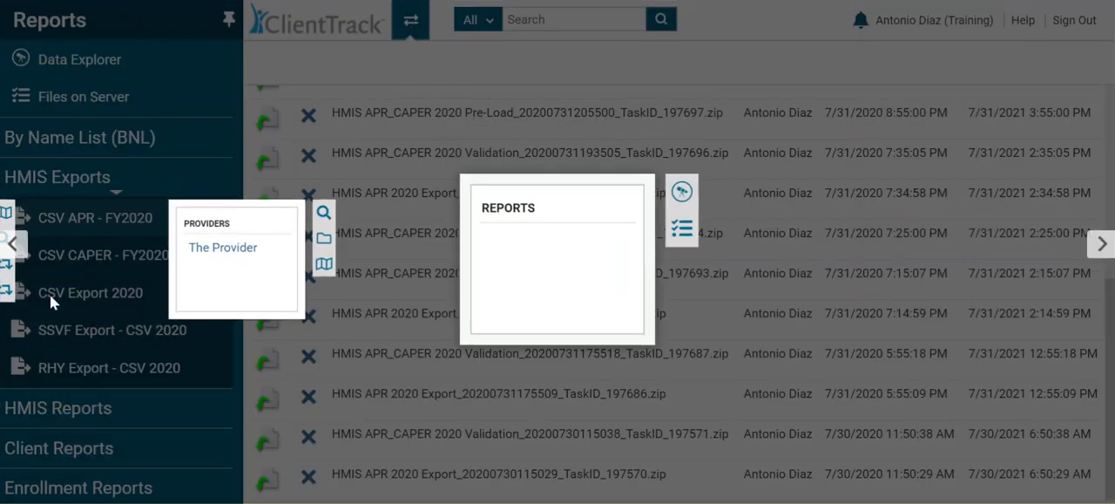
pyautogui.click(13, 251)
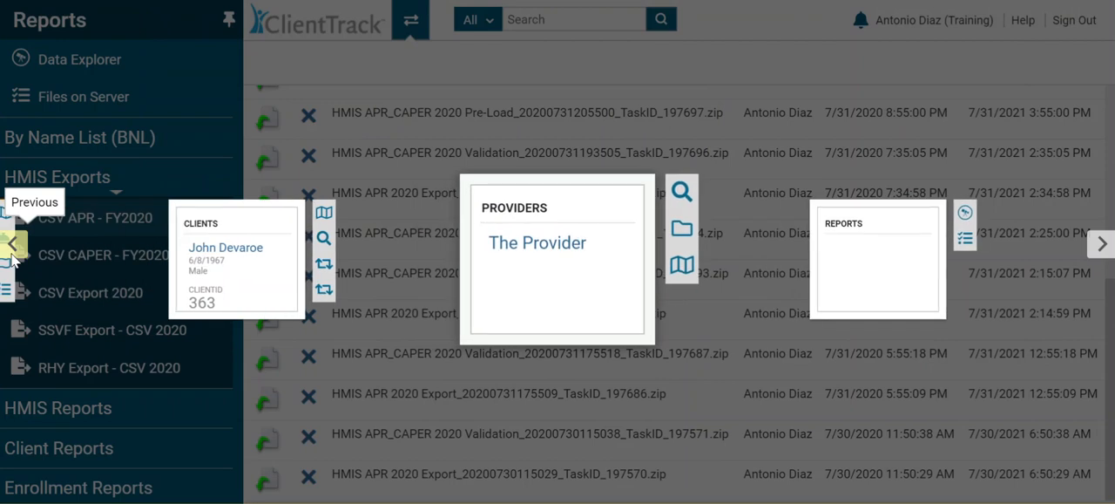
pyautogui.click(12, 251)
pyautogui.click(614, 238)
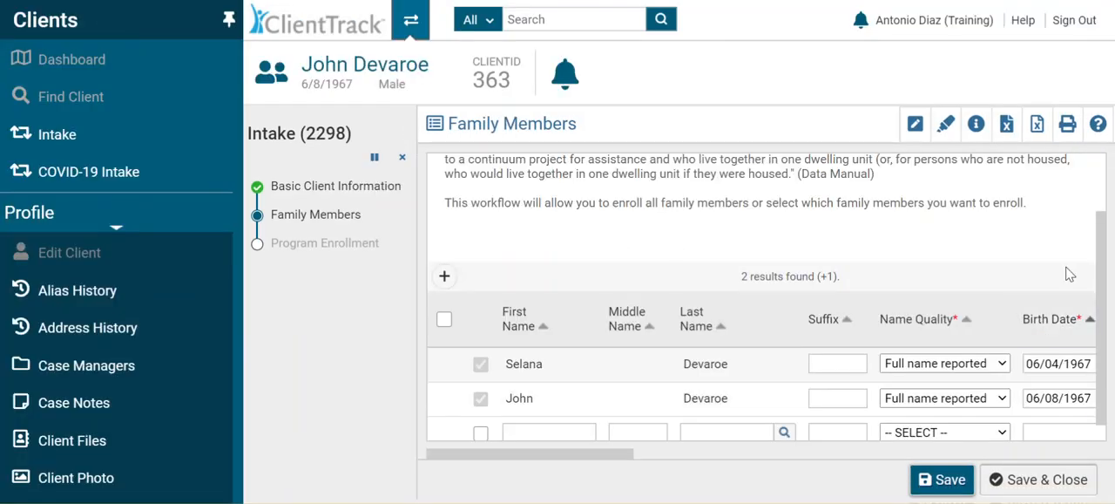
pyautogui.moveTo(1102, 253); pyautogui.dragTo(1105, 157)
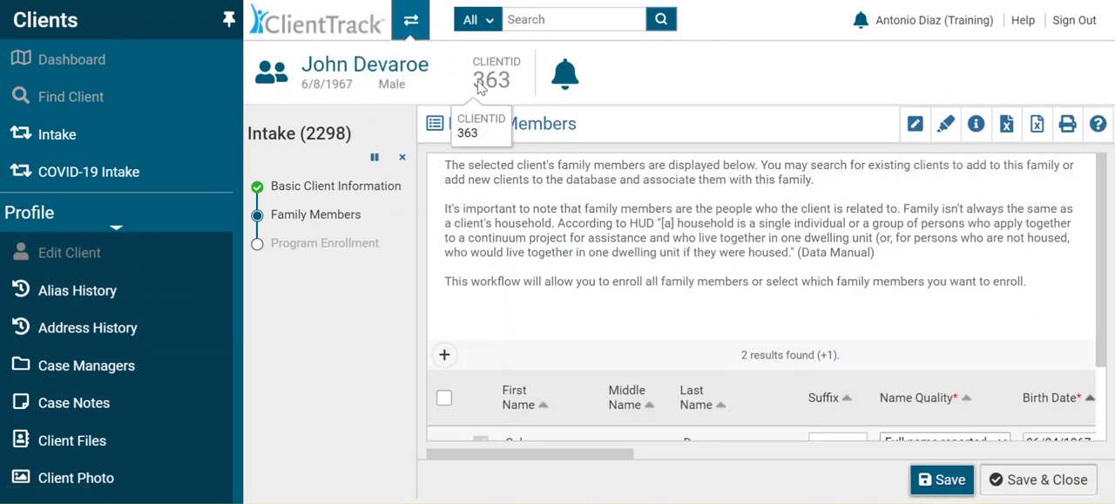
pyautogui.click(313, 189)
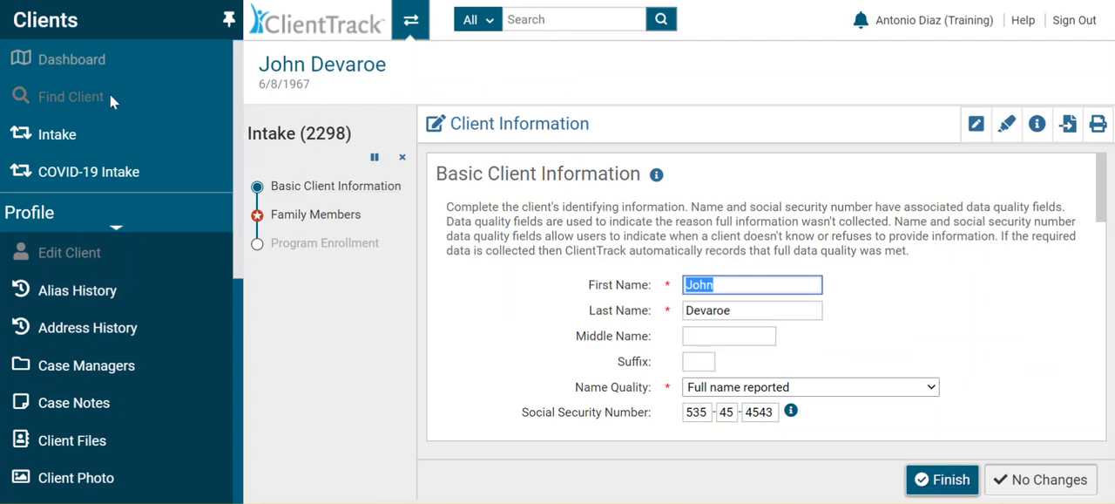
# Step: Search all records in ClientTrack for the client by client ID
pyautogui.click(411, 20)
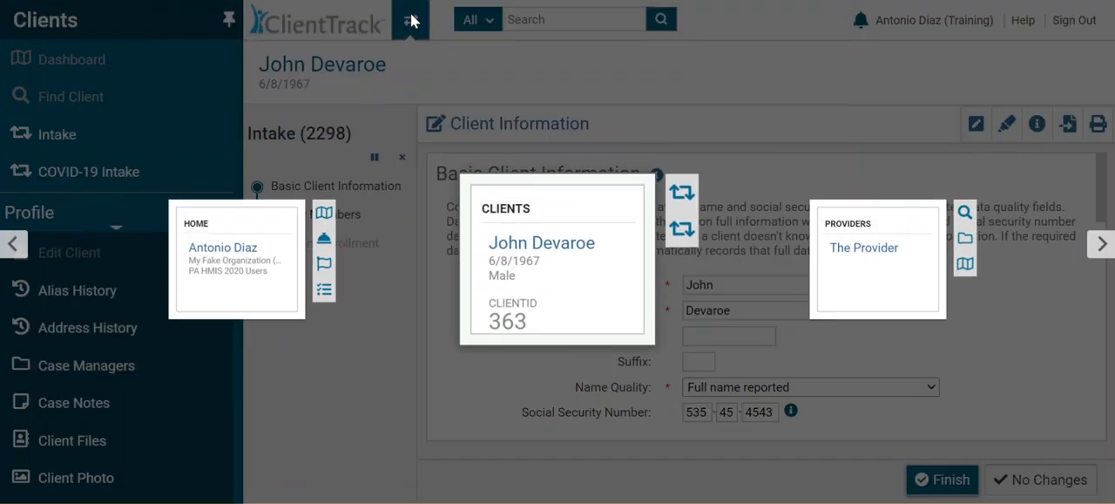
pyautogui.click(411, 20)
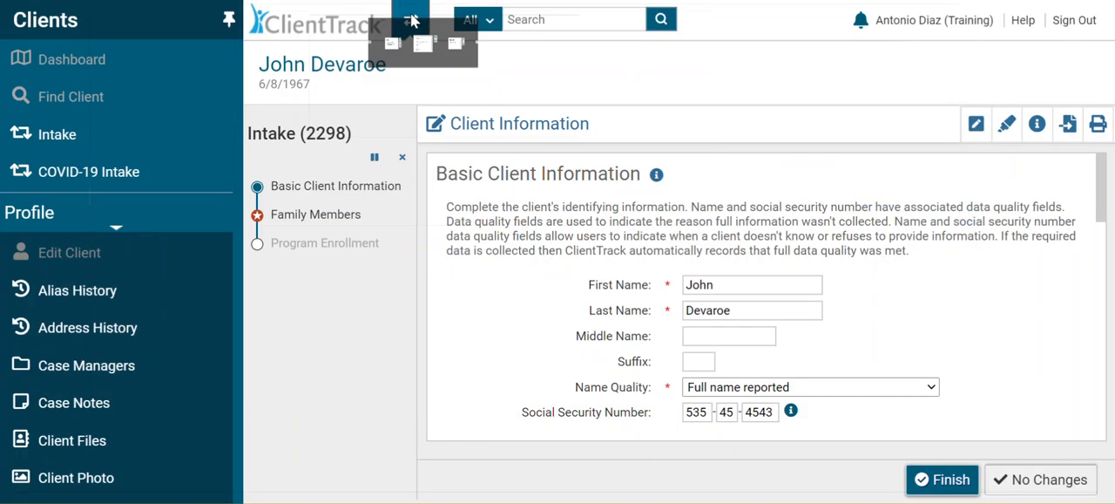
pyautogui.click(553, 25)
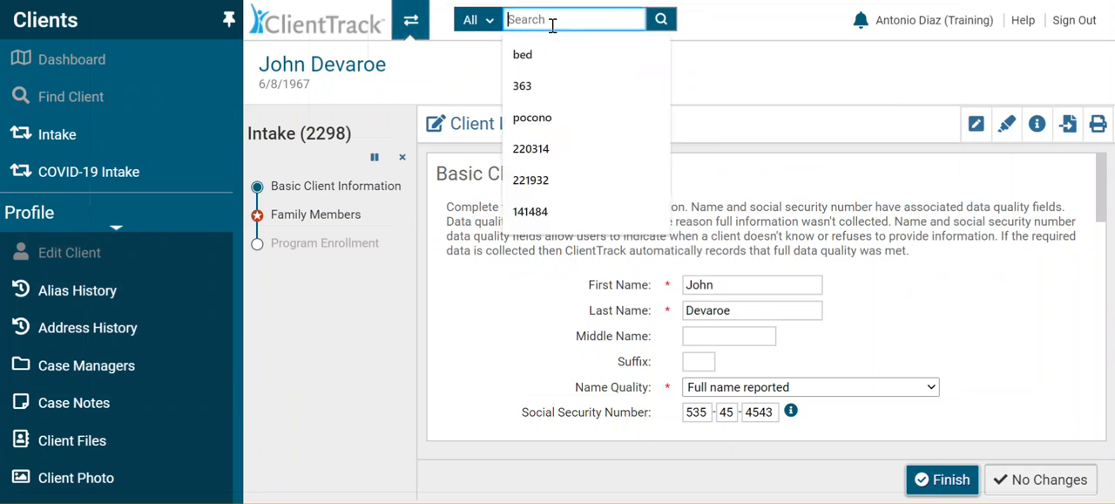
pyautogui.click(528, 86)
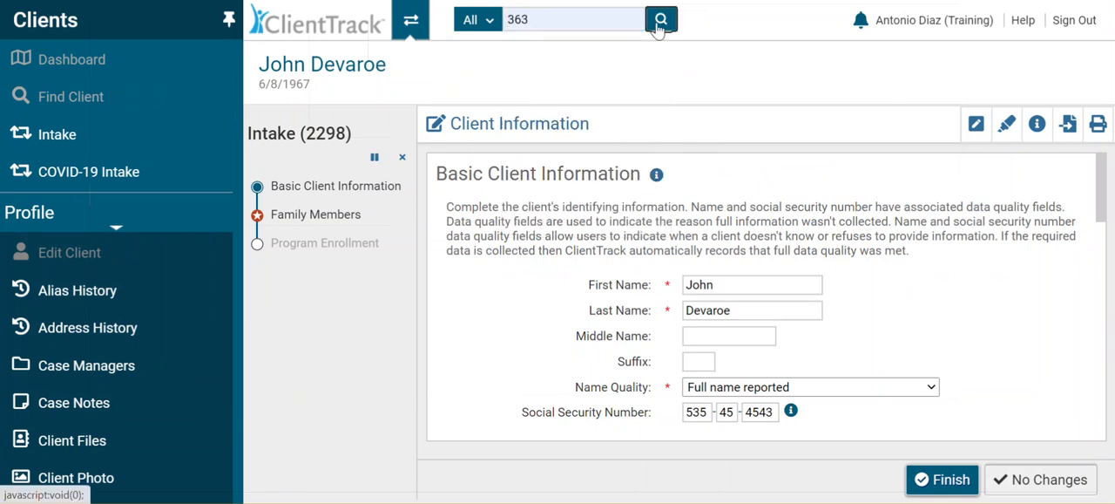
pyautogui.click(660, 22)
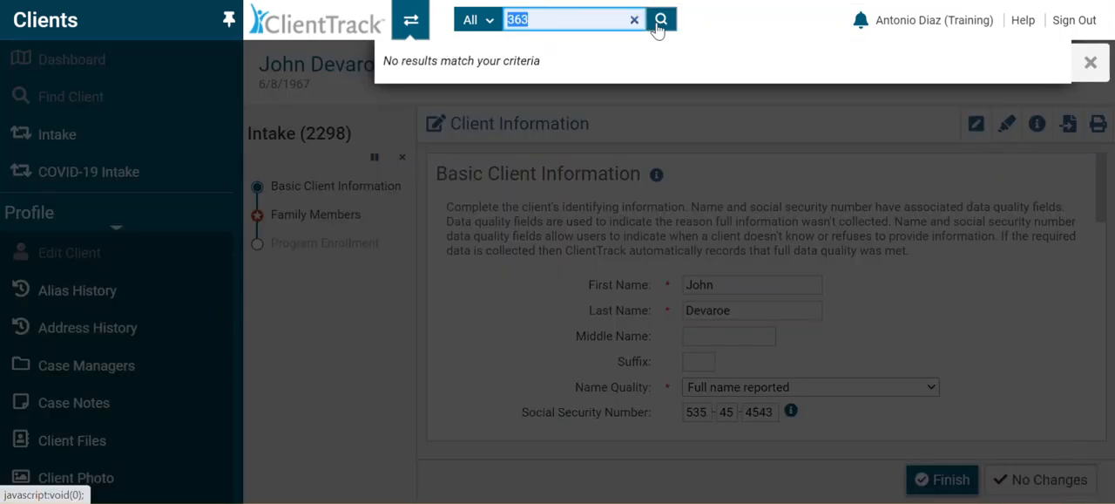
pyautogui.click(585, 15)
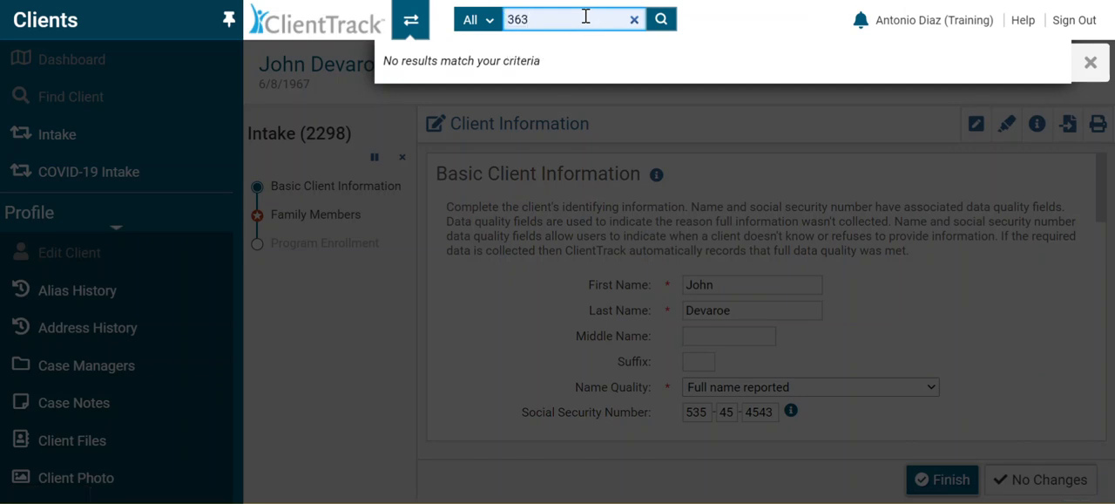
# Step: Open the user profile settings, check the workgroup, organization and location, and apply them
pyautogui.click(946, 22)
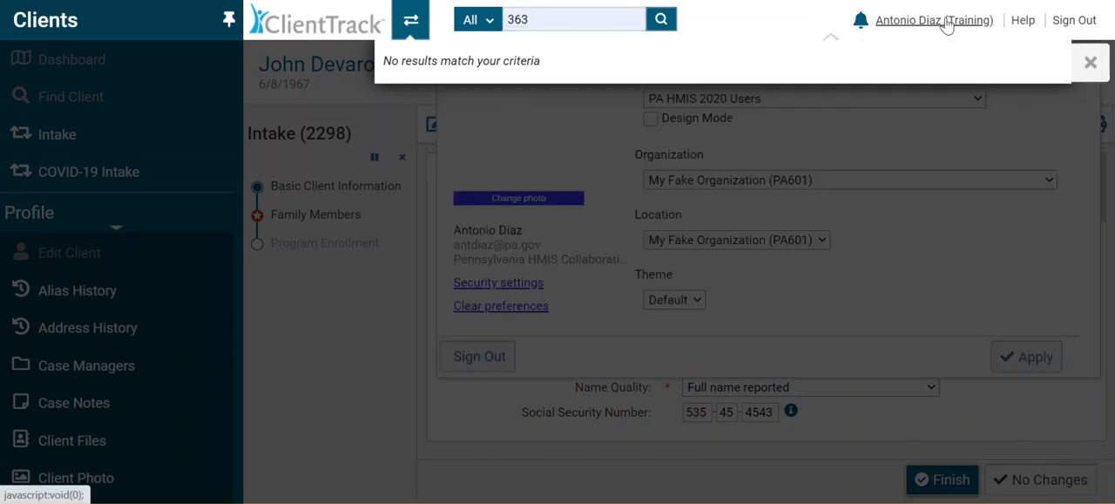
pyautogui.click(969, 147)
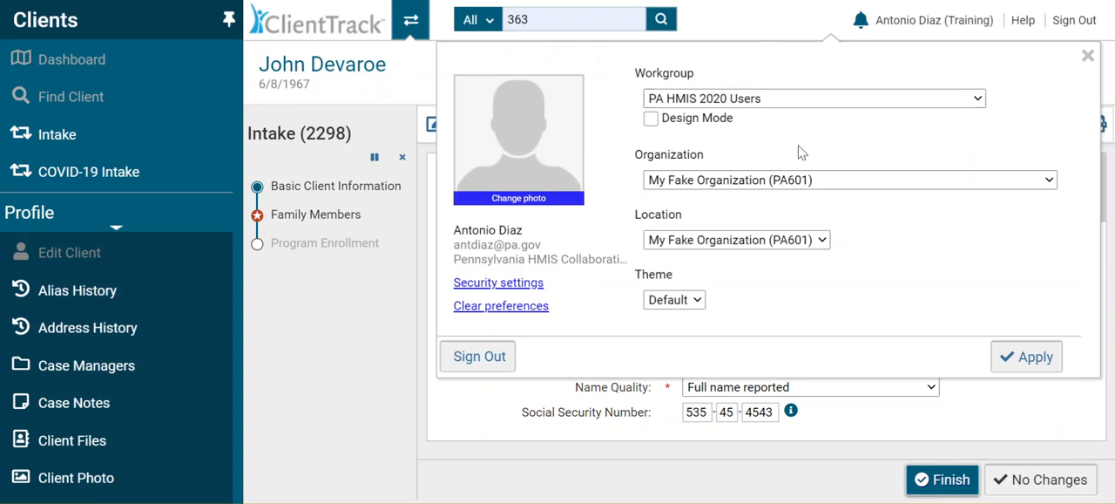
pyautogui.click(1018, 357)
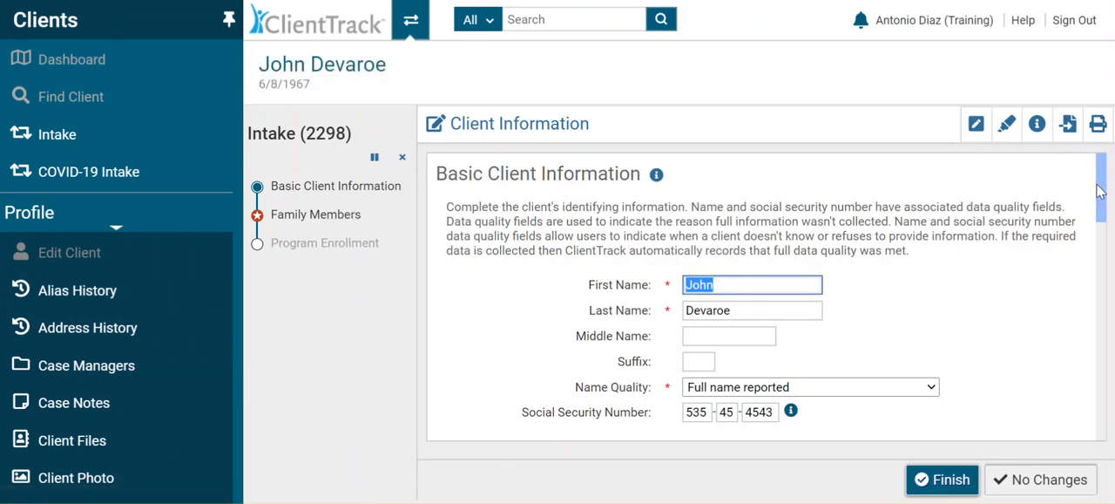
# Step: Cancel the intake workflow from its Basic Client Information step to return to the client's dashboard
pyautogui.scroll(-3, 1100, 191)
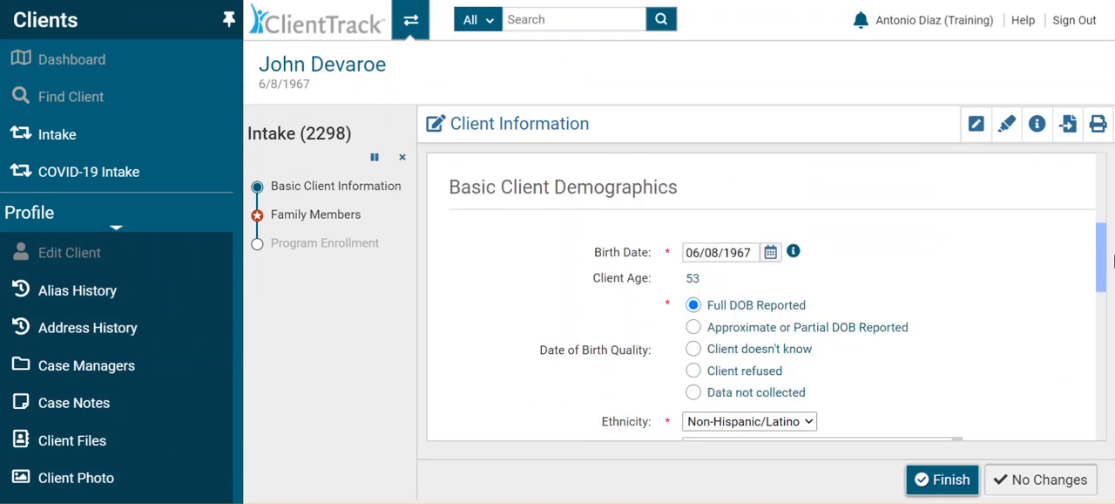
pyautogui.click(402, 157)
pyautogui.click(703, 327)
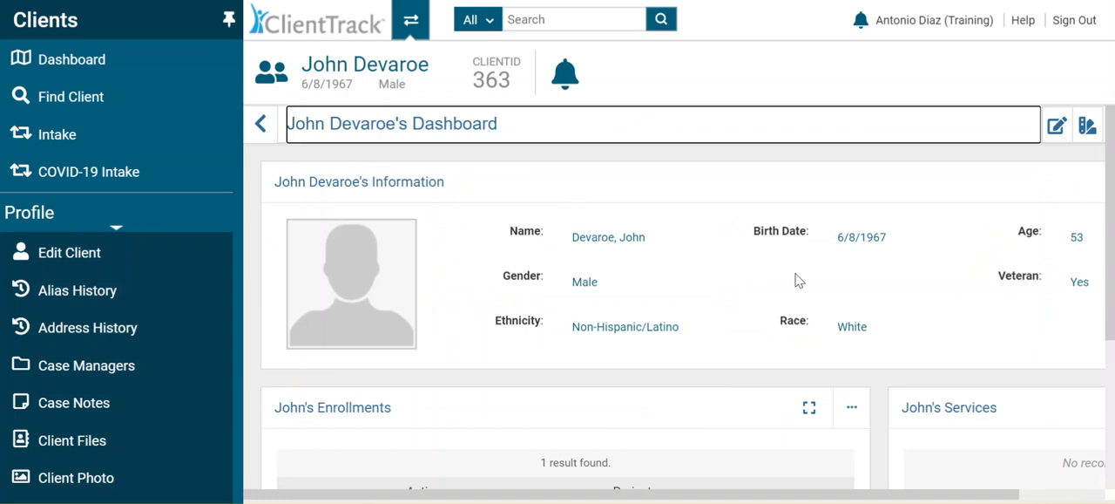
pyautogui.moveTo(1112, 209); pyautogui.dragTo(1114, 175)
pyautogui.click(529, 17)
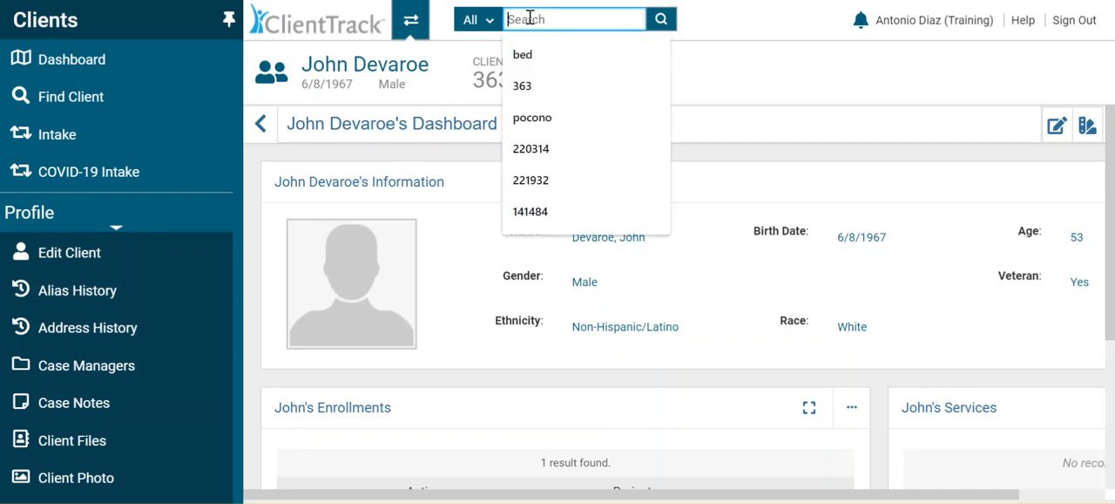
pyautogui.click(946, 71)
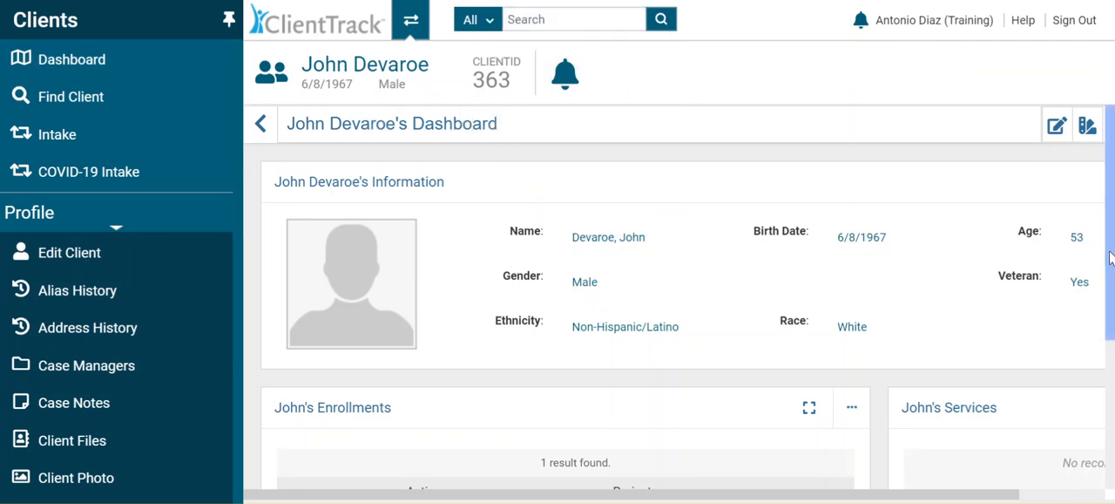
# Step: Start Edit Project Entry Workflow for the client's My Fake Organization Permanent Housing (PSH-601) enrollment
pyautogui.scroll(-3, 1111, 257)
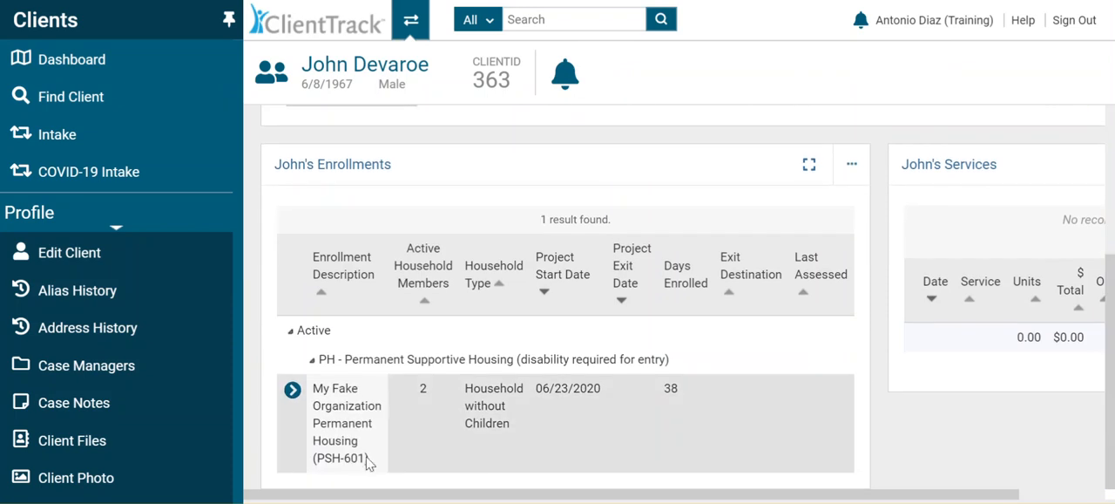
pyautogui.click(291, 392)
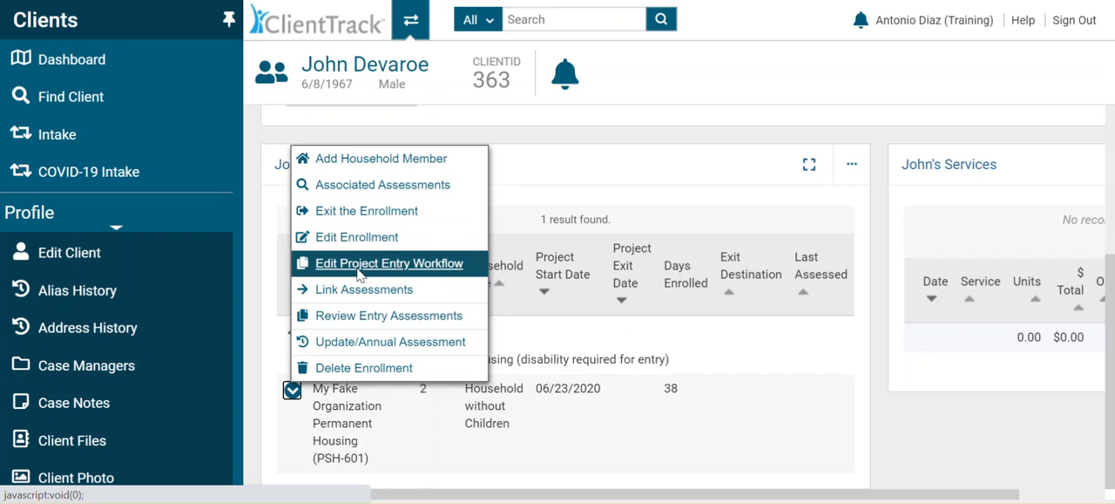
pyautogui.click(358, 271)
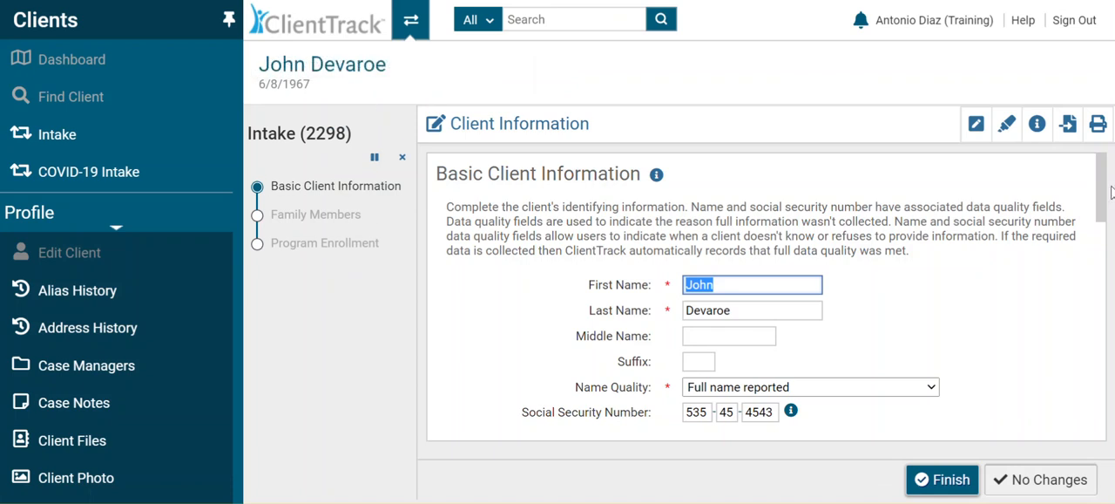
# Step: Replace the first three digits of the client's Social Security Number with a non-conforming value
pyautogui.scroll(-2, 1101, 198)
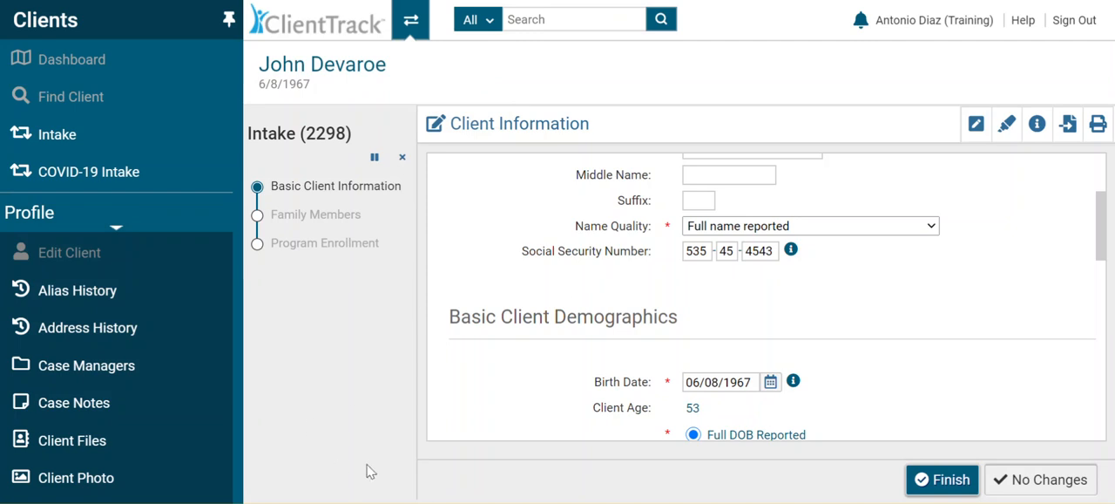
pyautogui.doubleClick(706, 251)
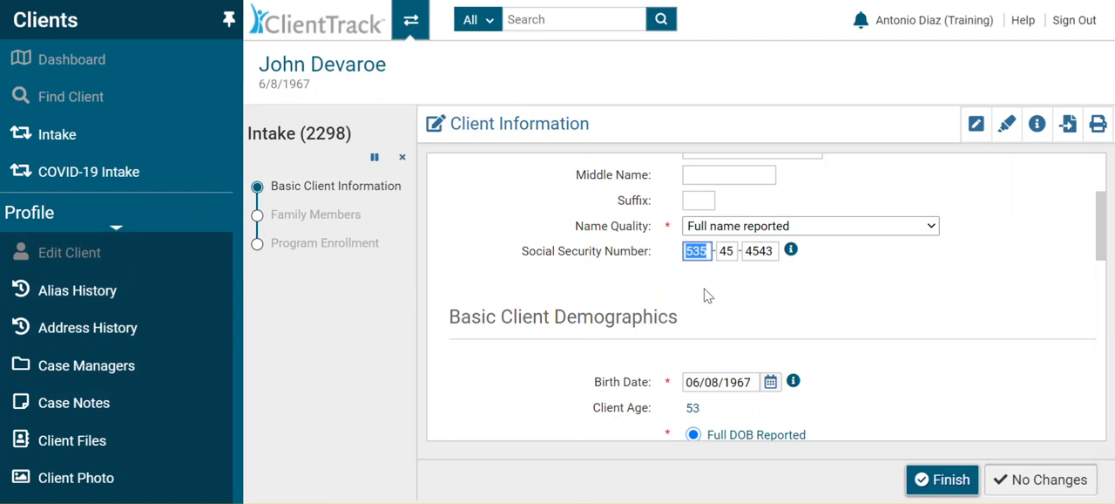
pyautogui.click(708, 295)
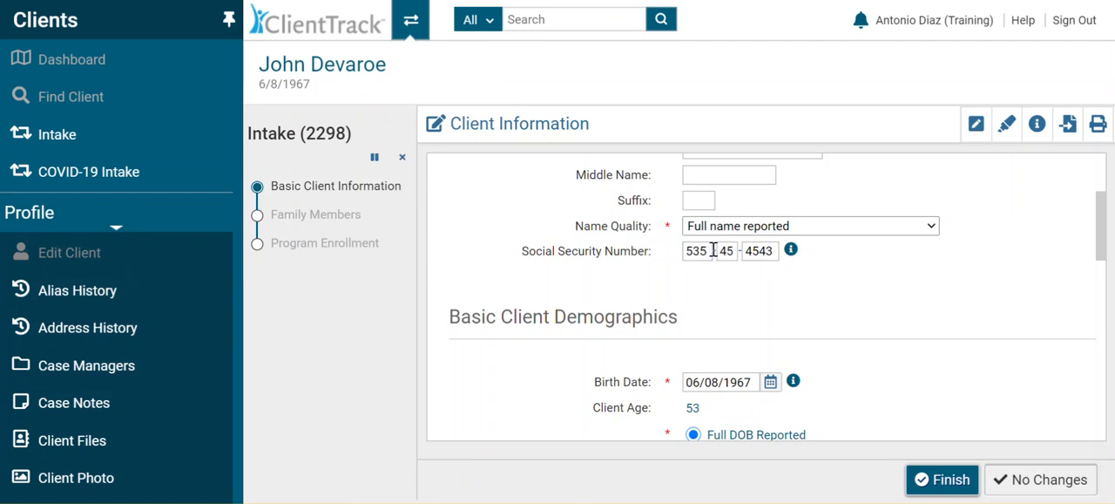
pyautogui.doubleClick(712, 251)
pyautogui.write('000')
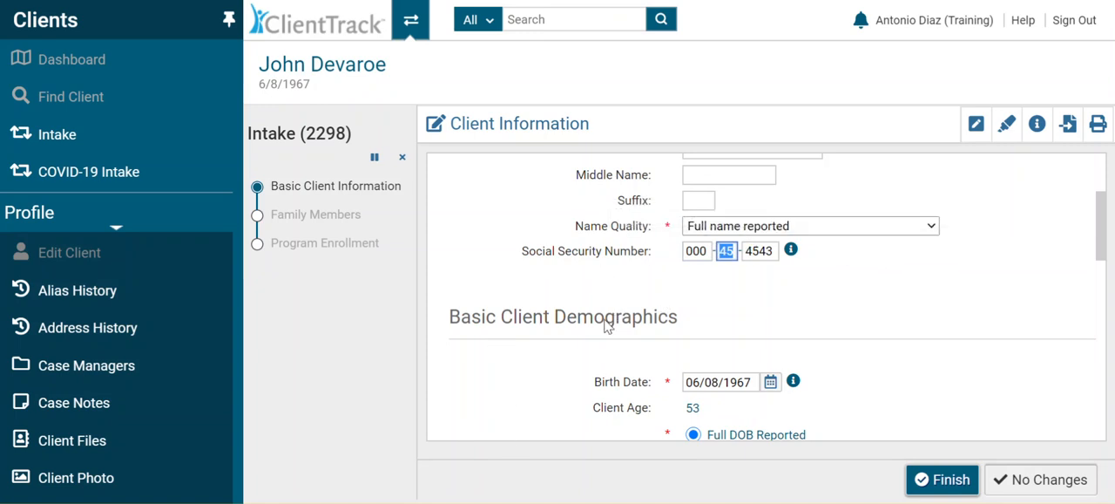
pyautogui.click(810, 311)
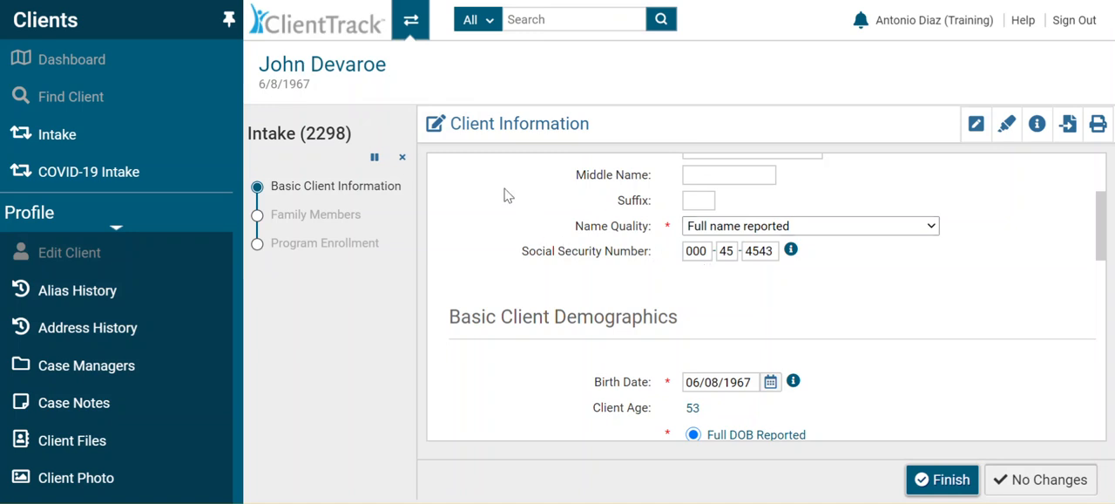
# Step: Restore the first three digits of the client's Social Security Number and finish the Basic Client Information step
pyautogui.doubleClick(711, 251)
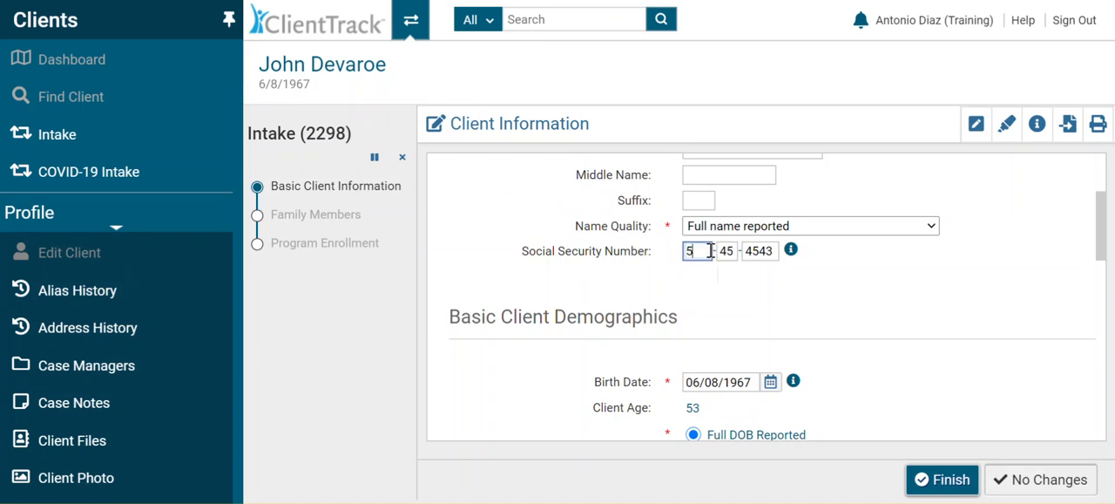
pyautogui.click(874, 335)
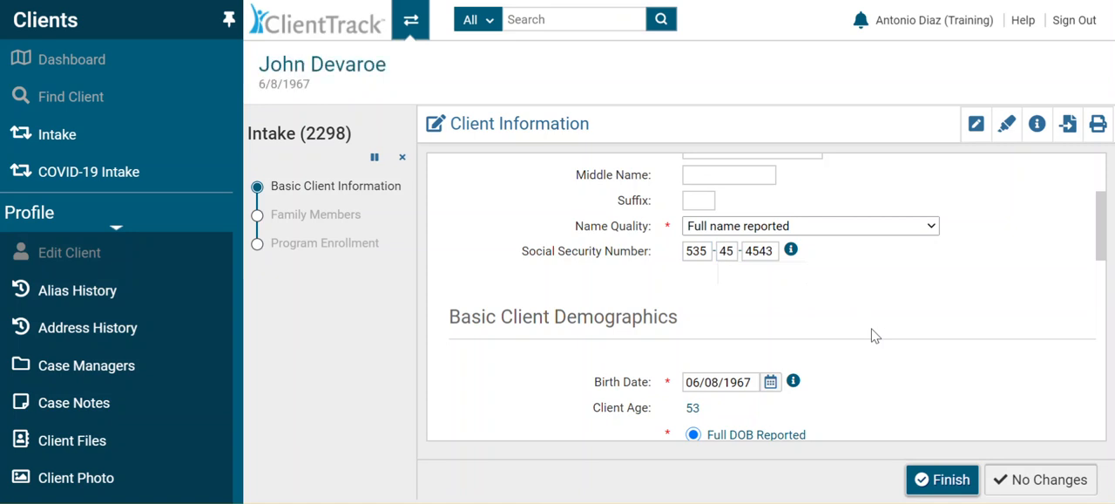
pyautogui.click(930, 479)
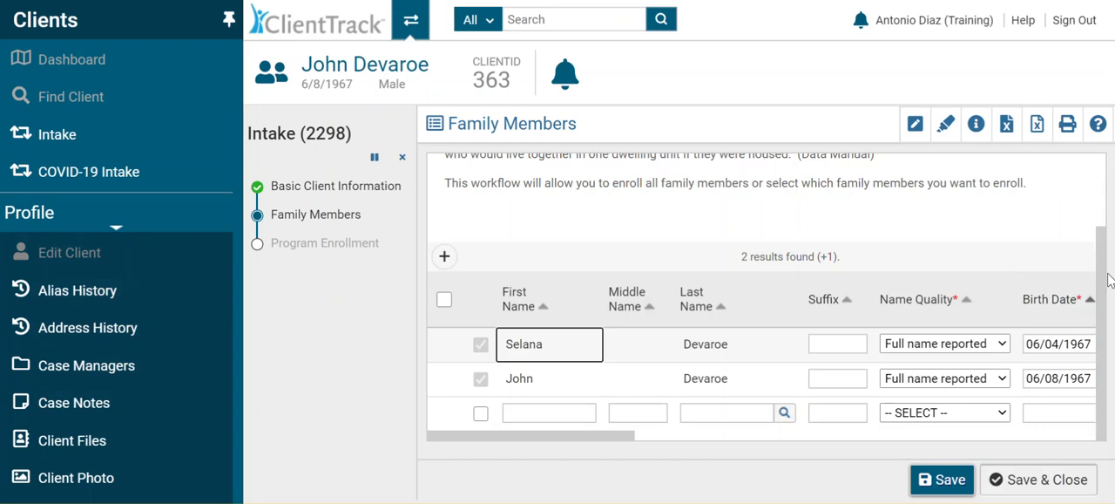
# Step: Cancel the intake workflow from its Family Members step and confirm the cancellation
pyautogui.moveTo(1107, 279); pyautogui.dragTo(1104, 192)
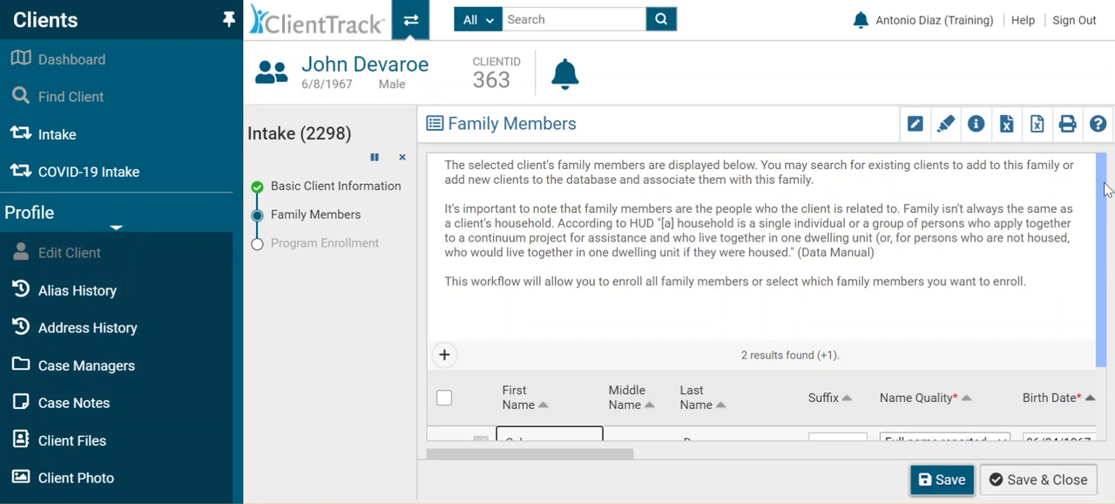
pyautogui.click(403, 161)
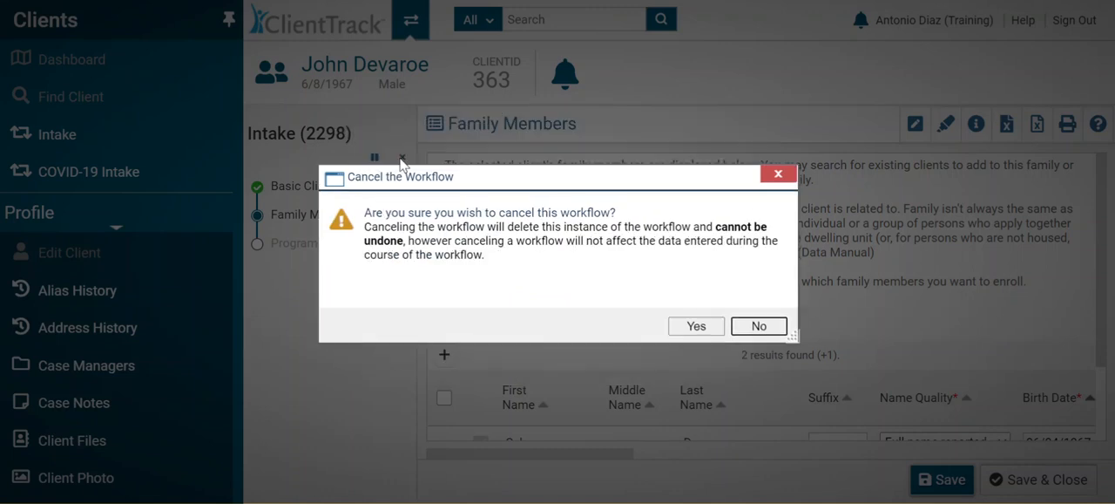
pyautogui.click(695, 328)
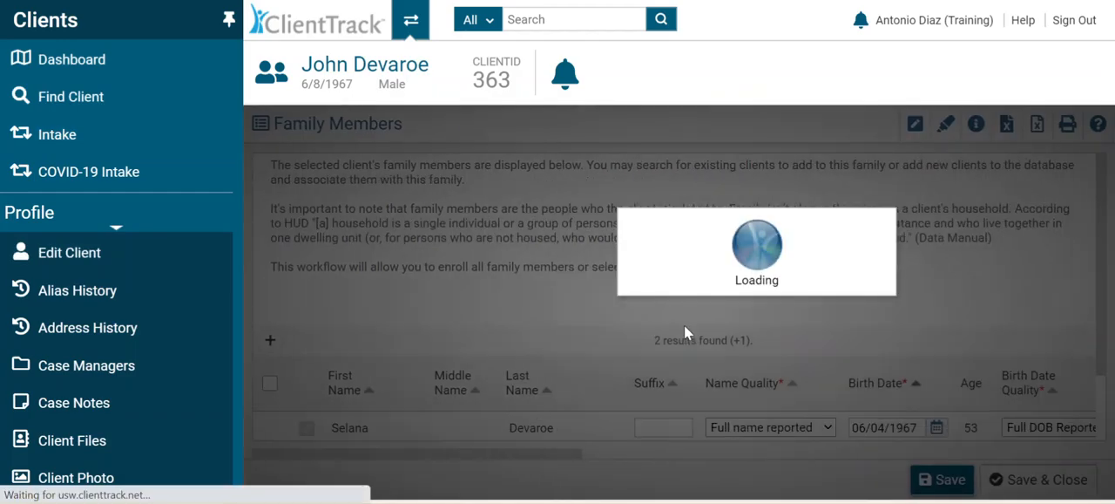